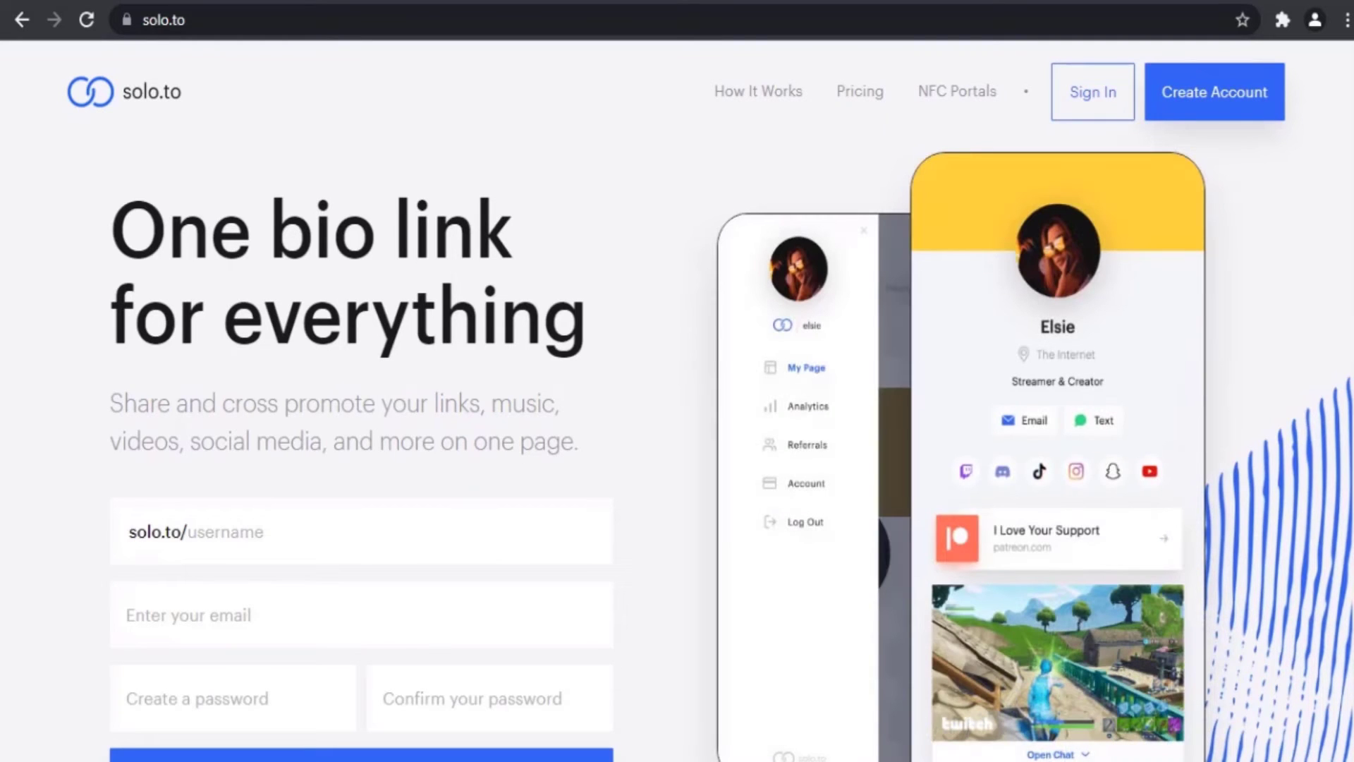
Step: Browse the solo.to homepage, then open Pricing to view the four monthly plans
scroll(677, 395, "down", 7)
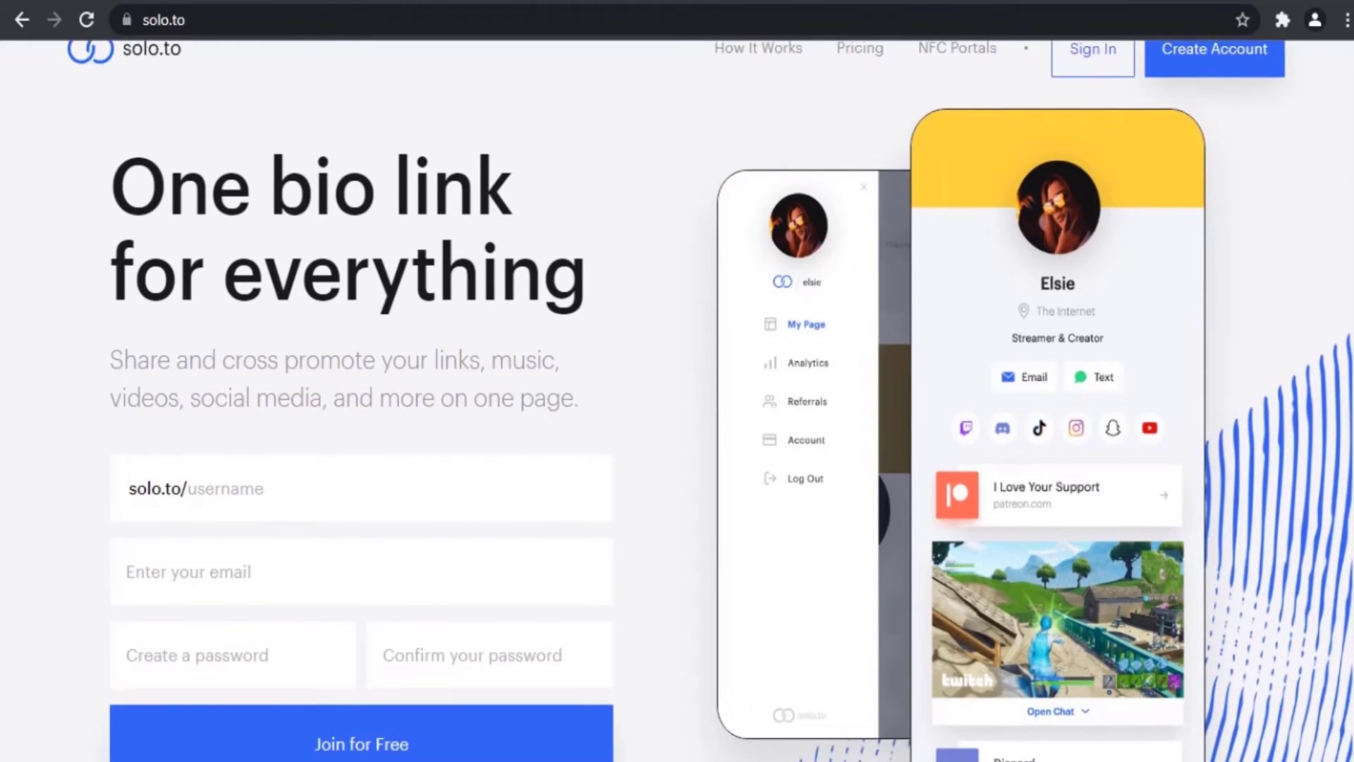
scroll(677, 395, "down", 3)
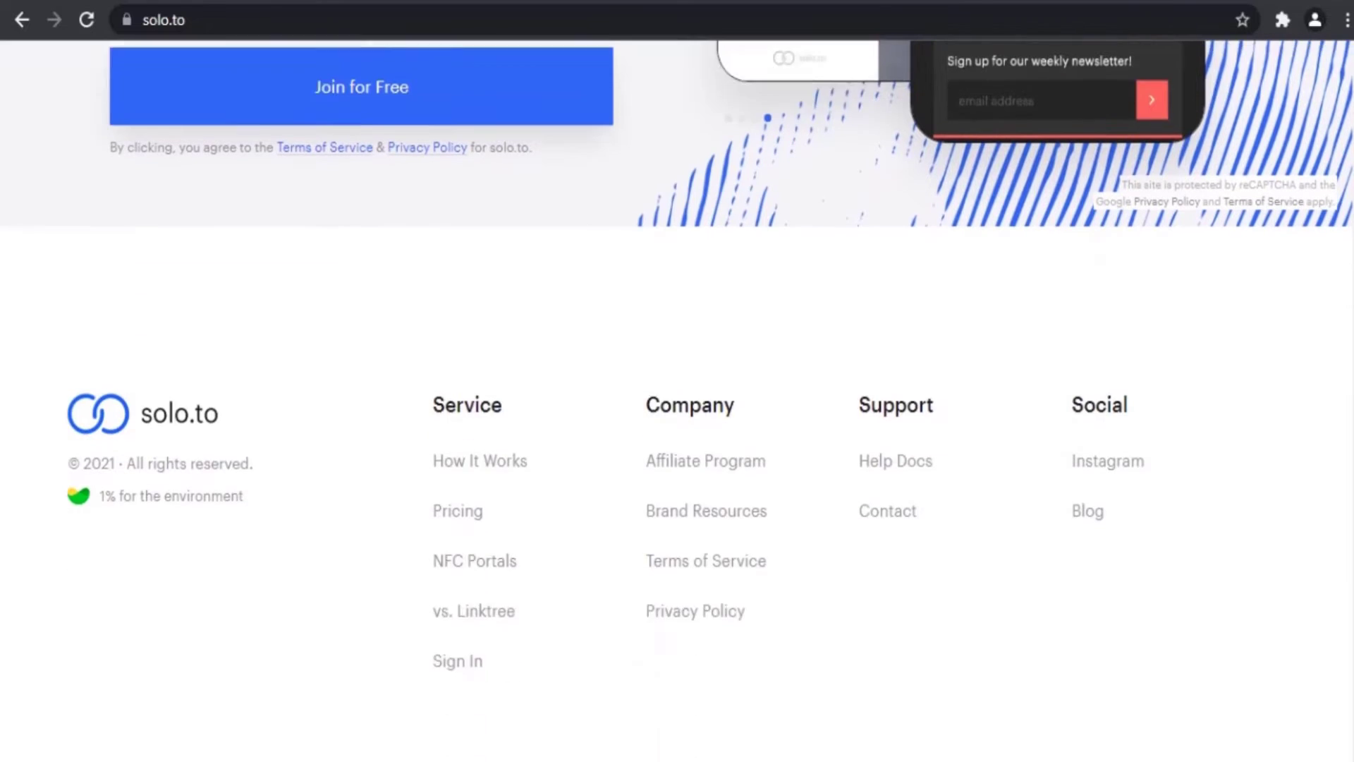
scroll(221, 417, "up", 10)
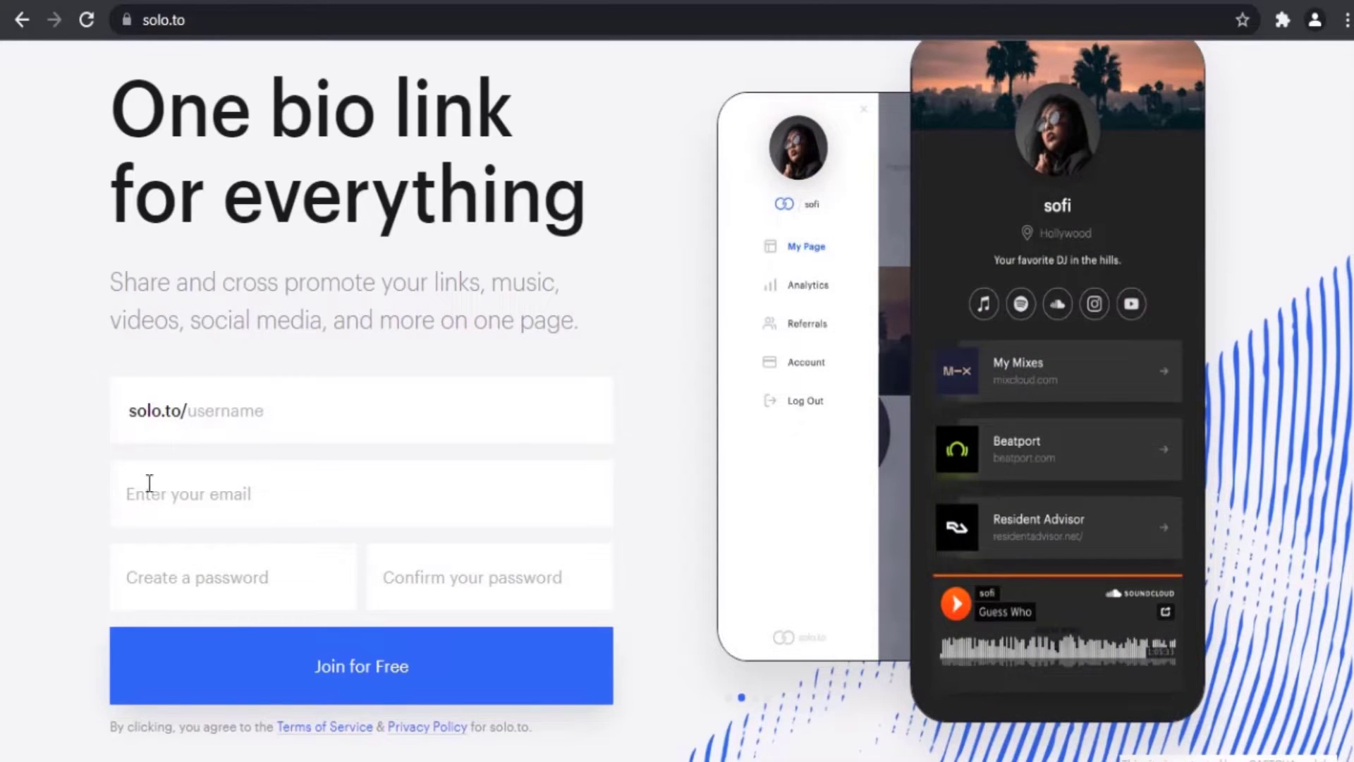
scroll(176, 381, "up", 2)
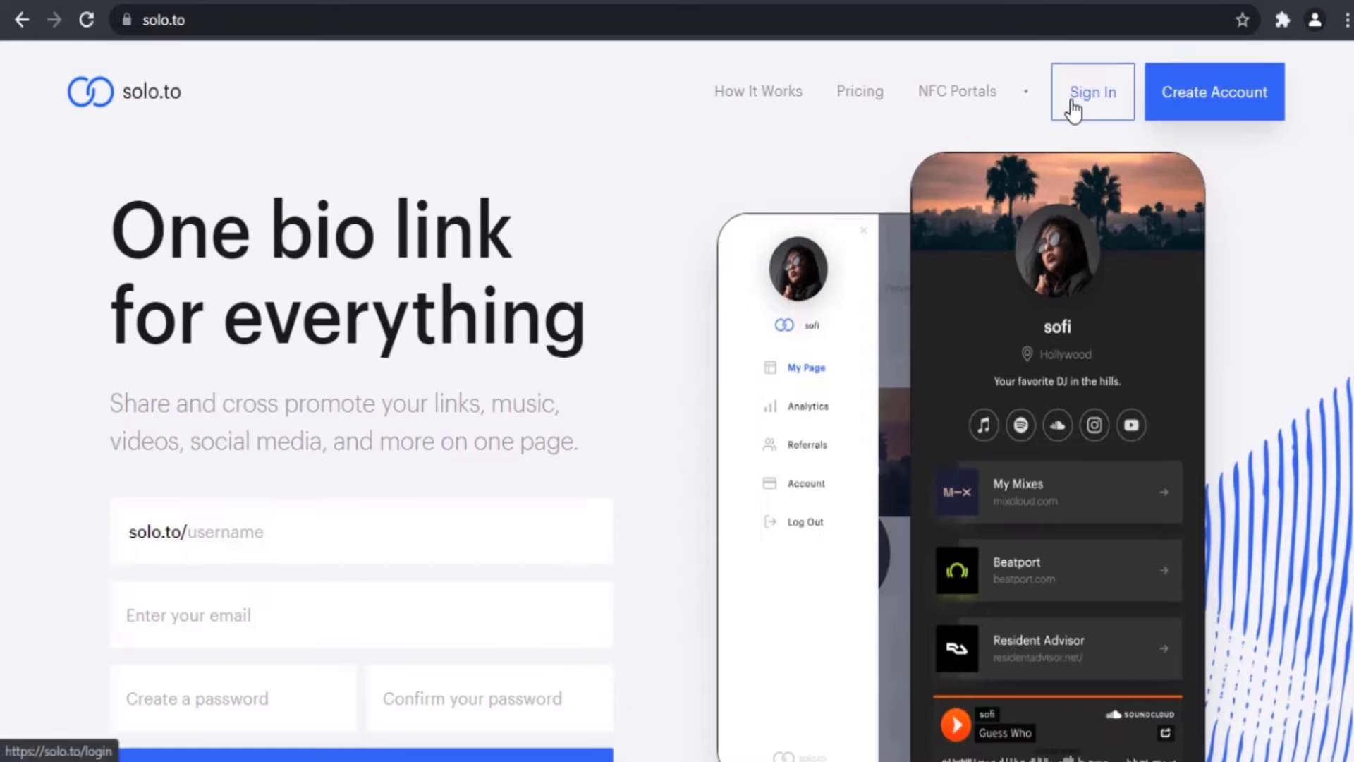
left_click(872, 99)
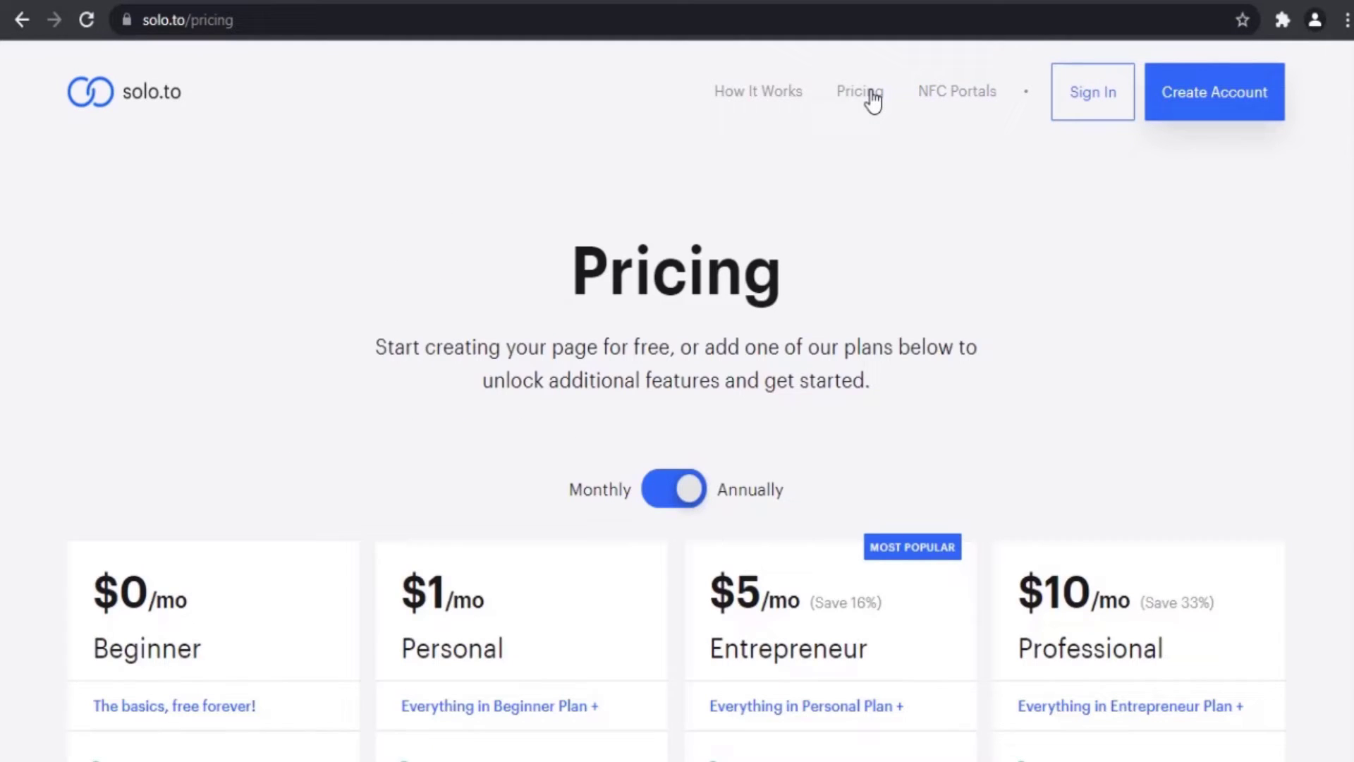
scroll(1226, 353, "down", 3)
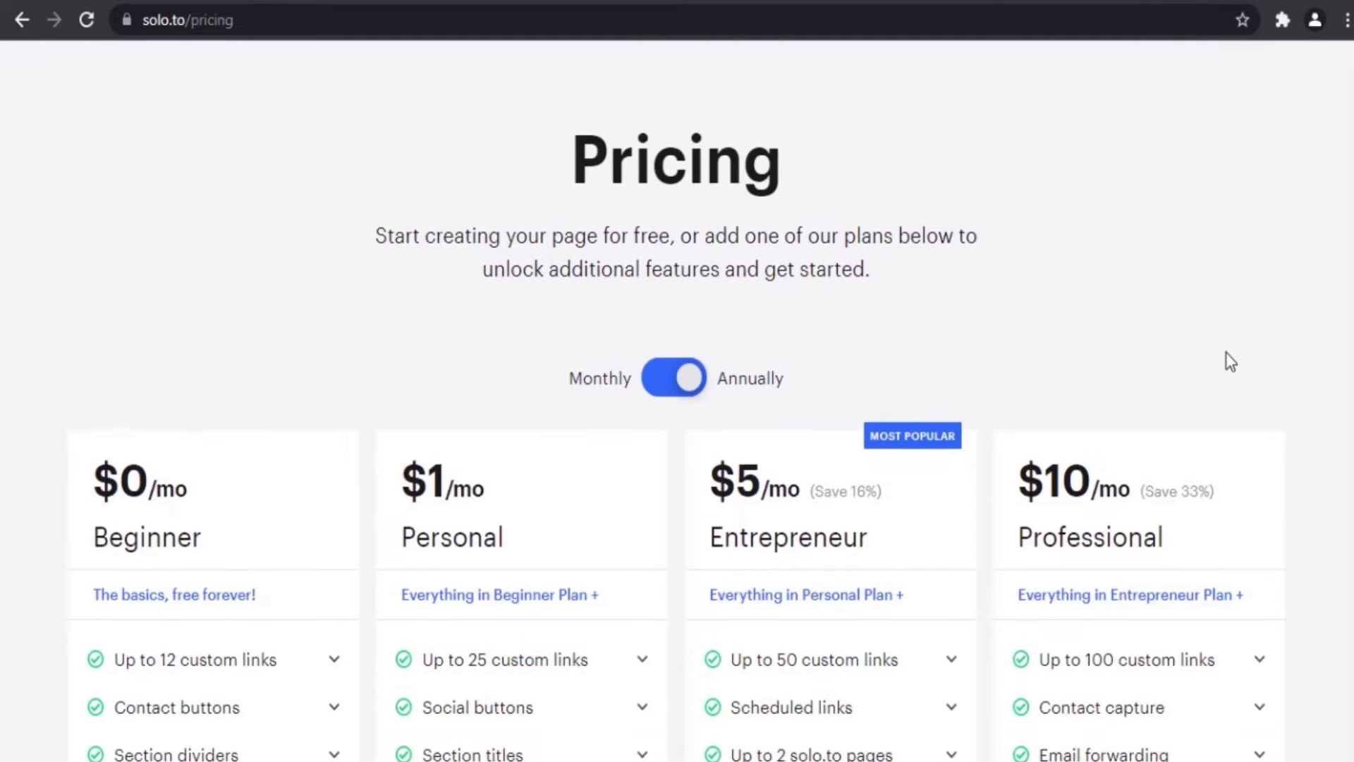
scroll(289, 448, "down", 3)
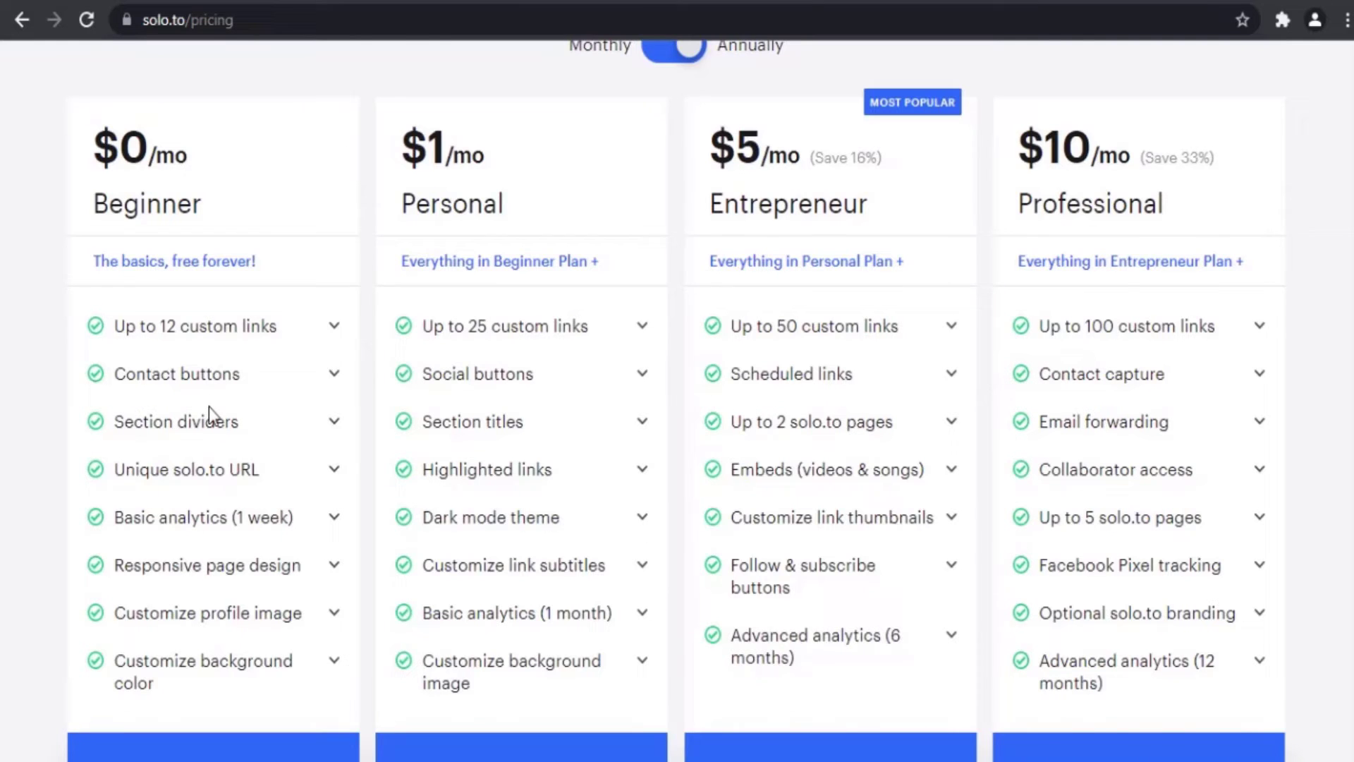
scroll(282, 420, "down", 2)
scroll(602, 447, "down", 3)
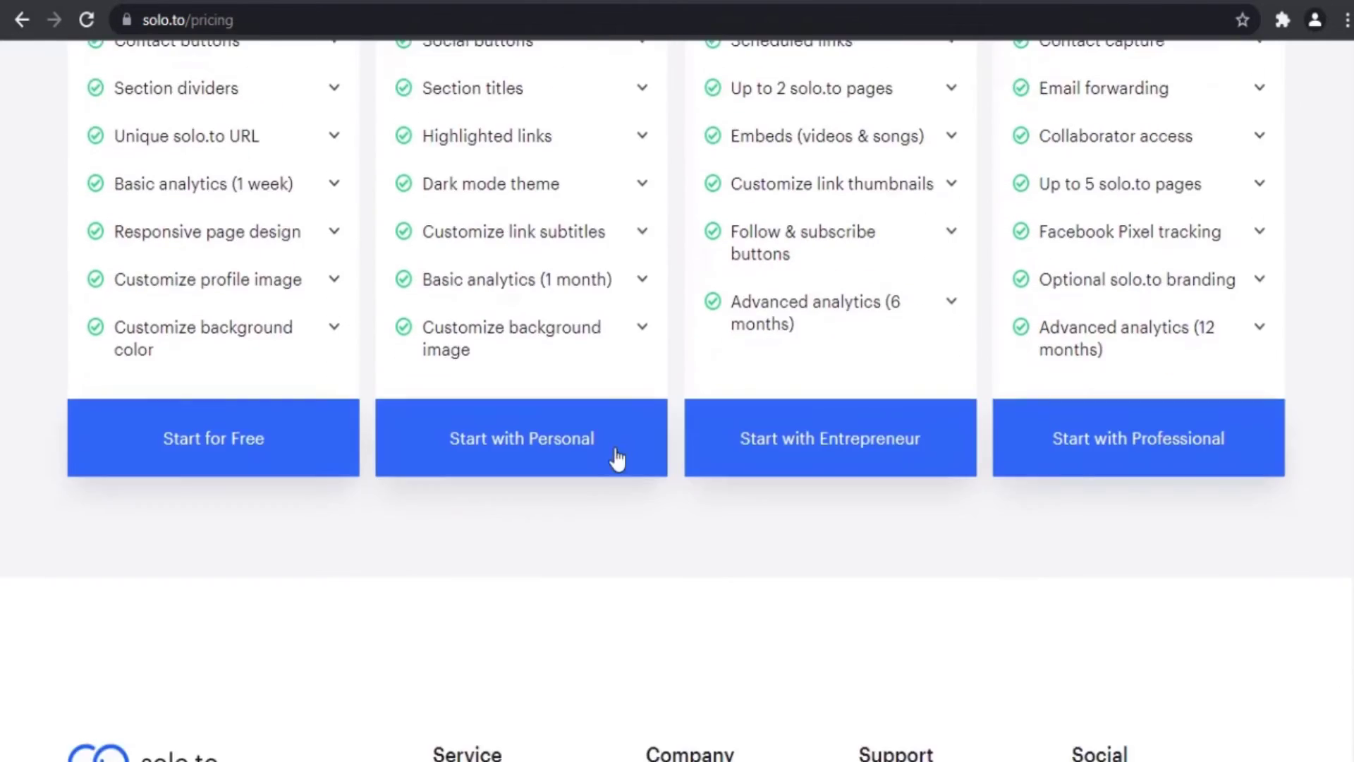
scroll(613, 460, "down", 5)
scroll(599, 442, "up", 6)
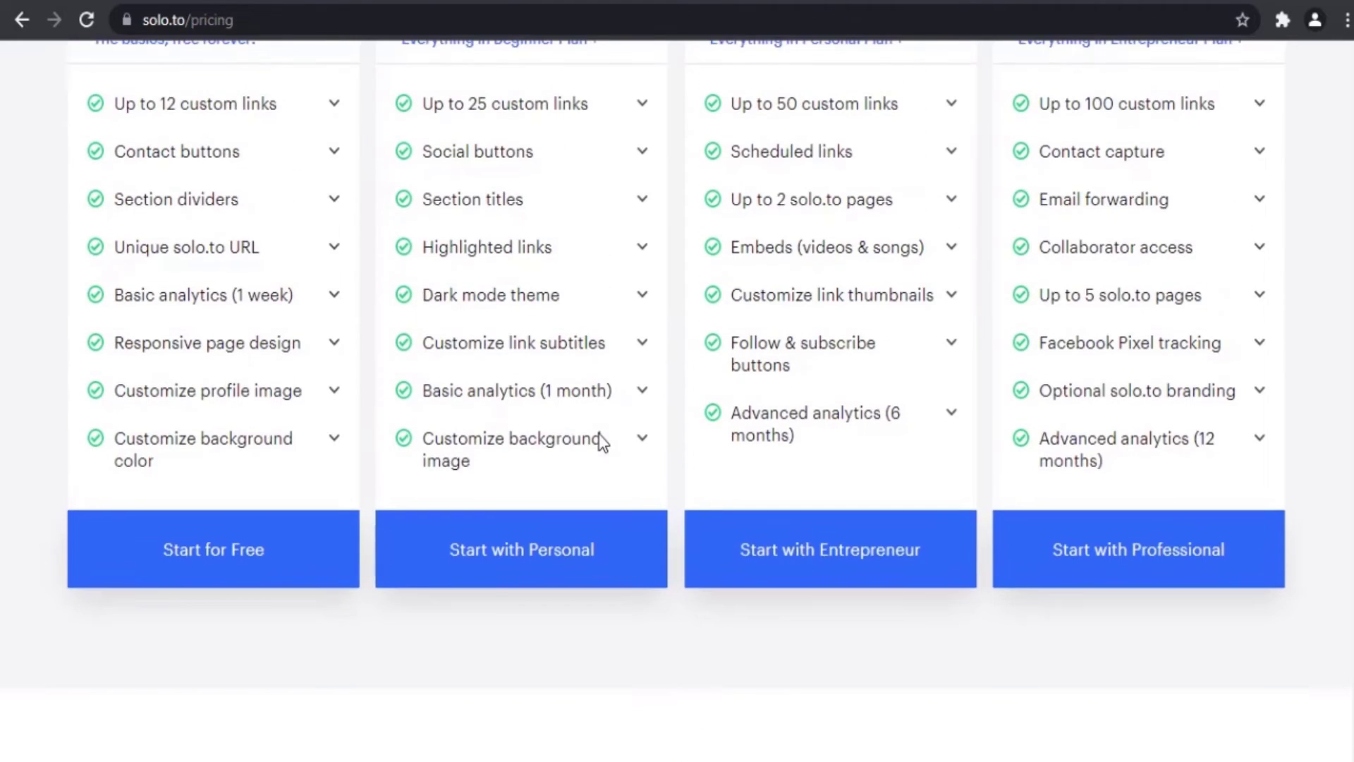
scroll(602, 442, "up", 8)
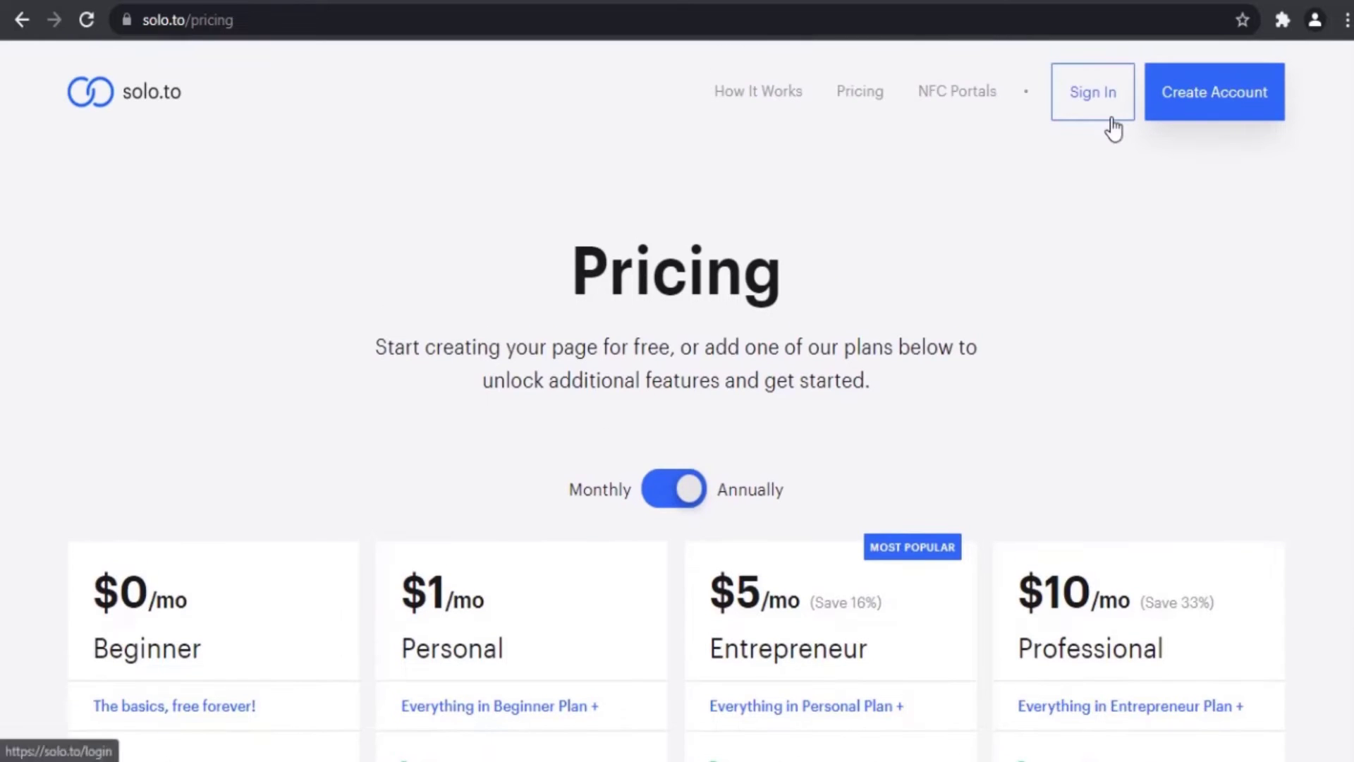
Step: Sign in, enter the display name, and write the bio 'gameplay, tutorials, comparison'
left_click(1107, 125)
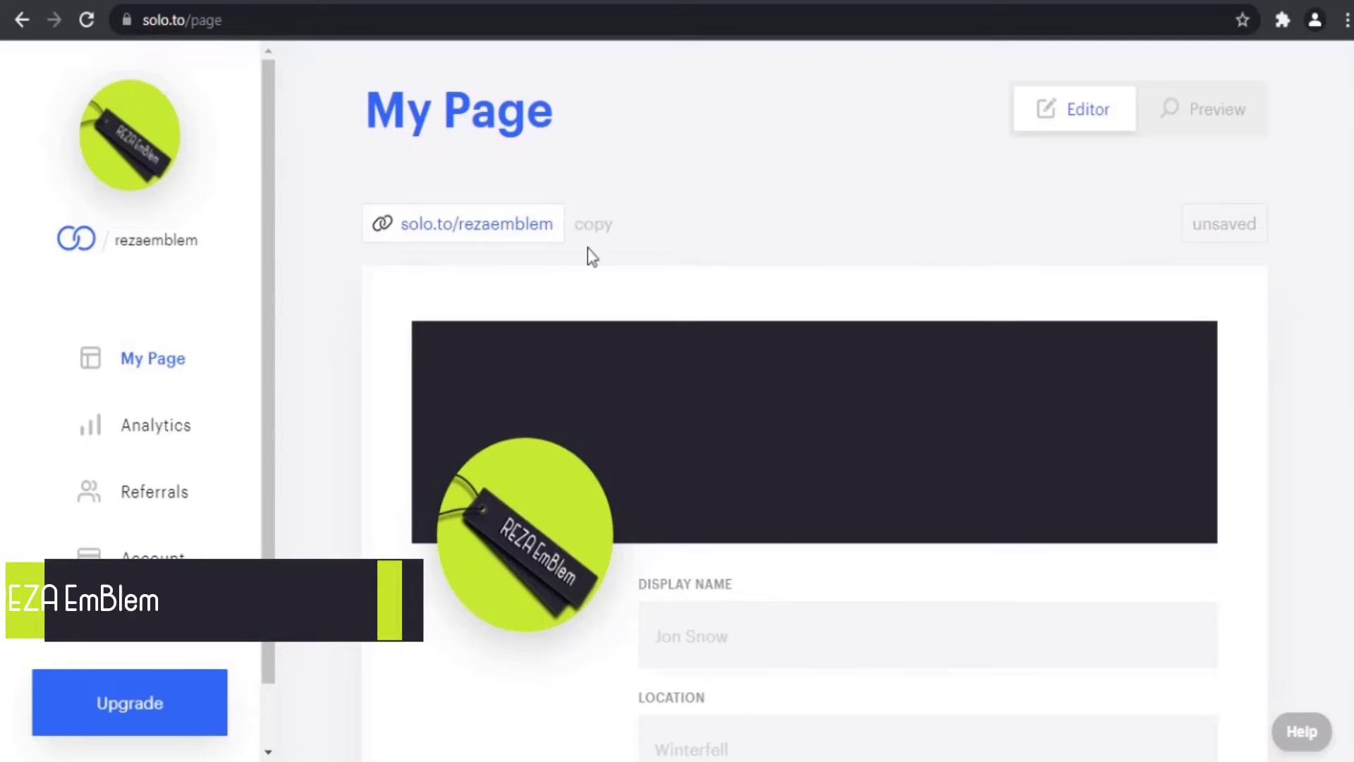
scroll(708, 474, "down", 2)
left_click(738, 525)
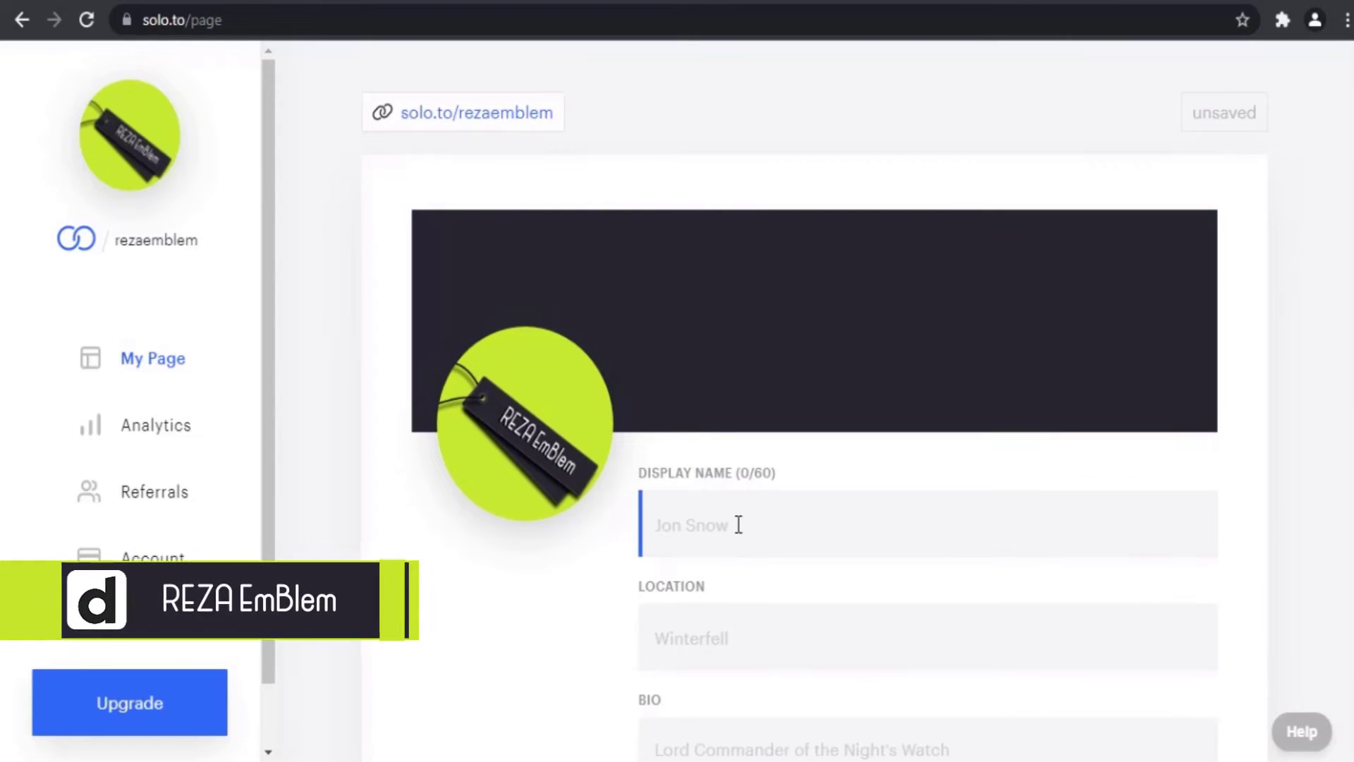
type("REZA ")
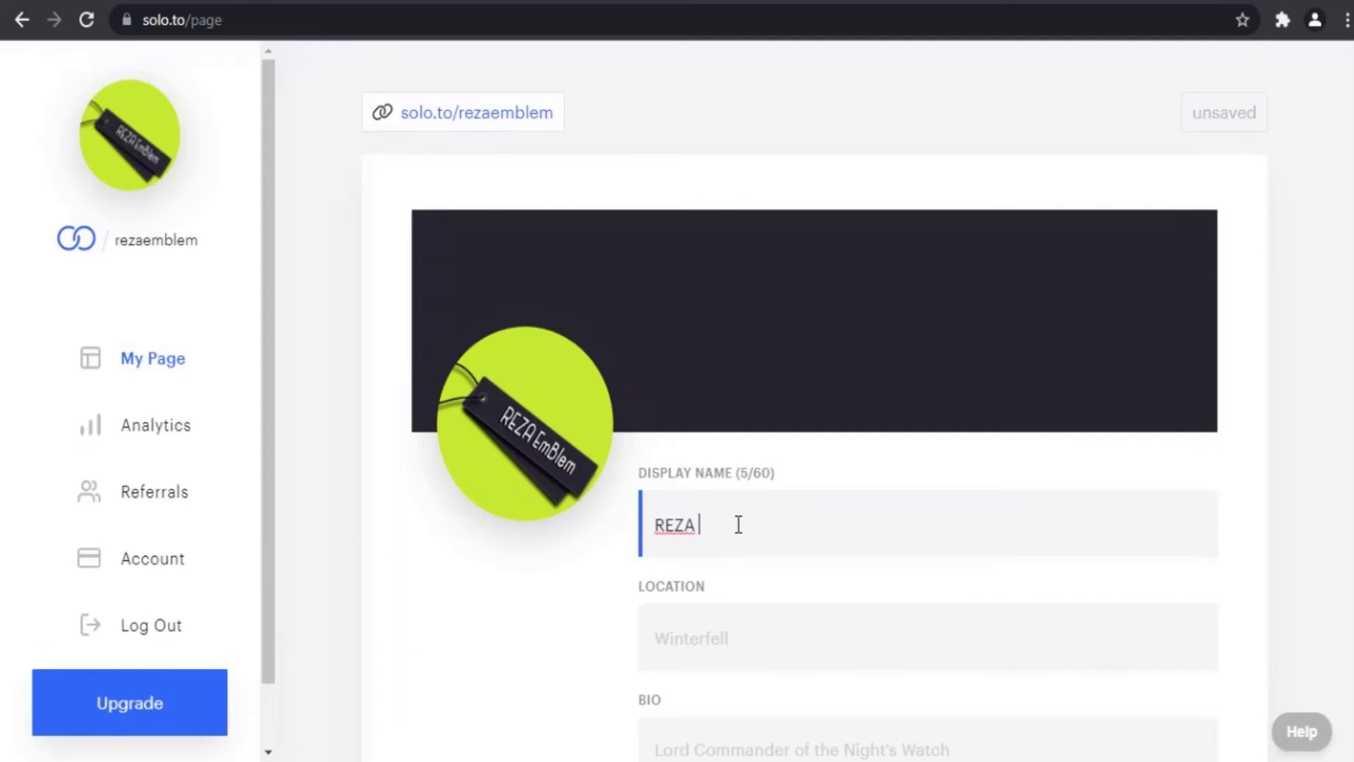
type("EmBlem")
left_click(782, 651)
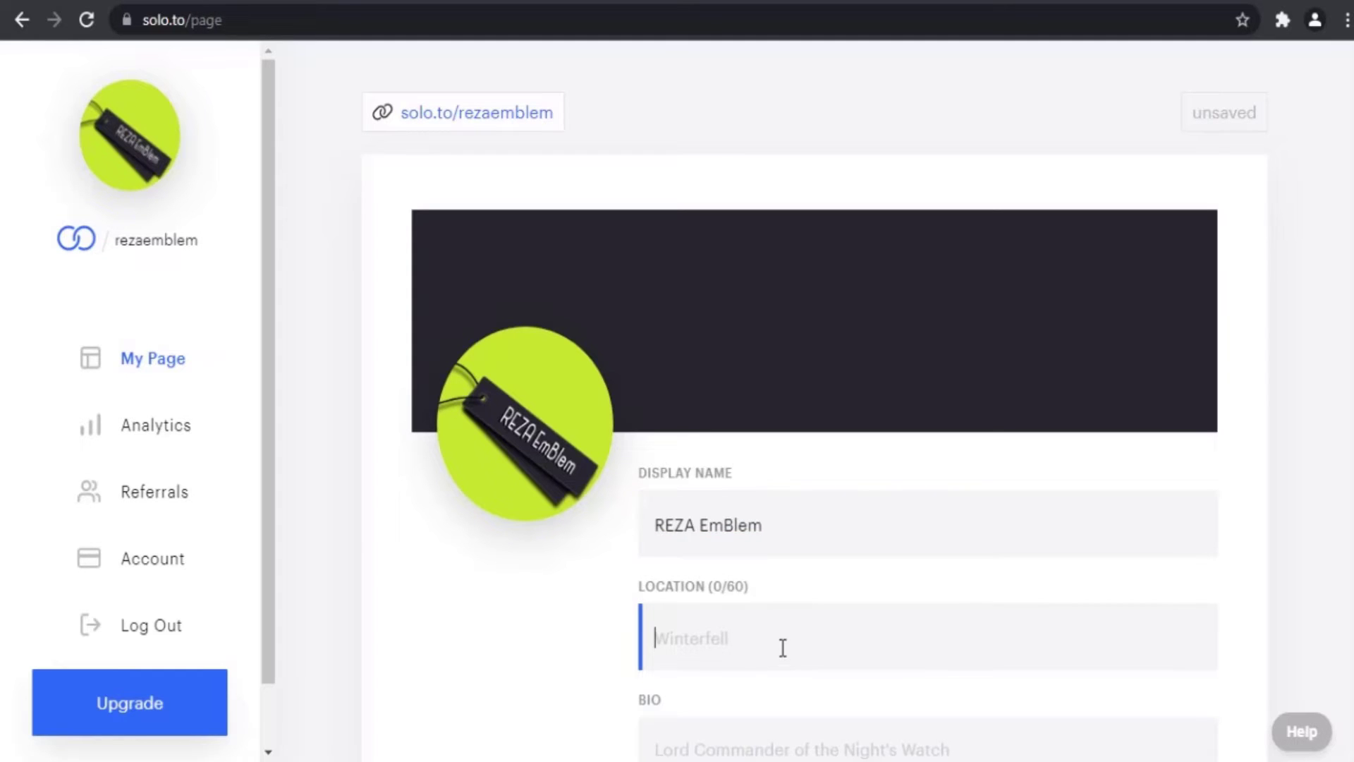
scroll(868, 582, "down", 3)
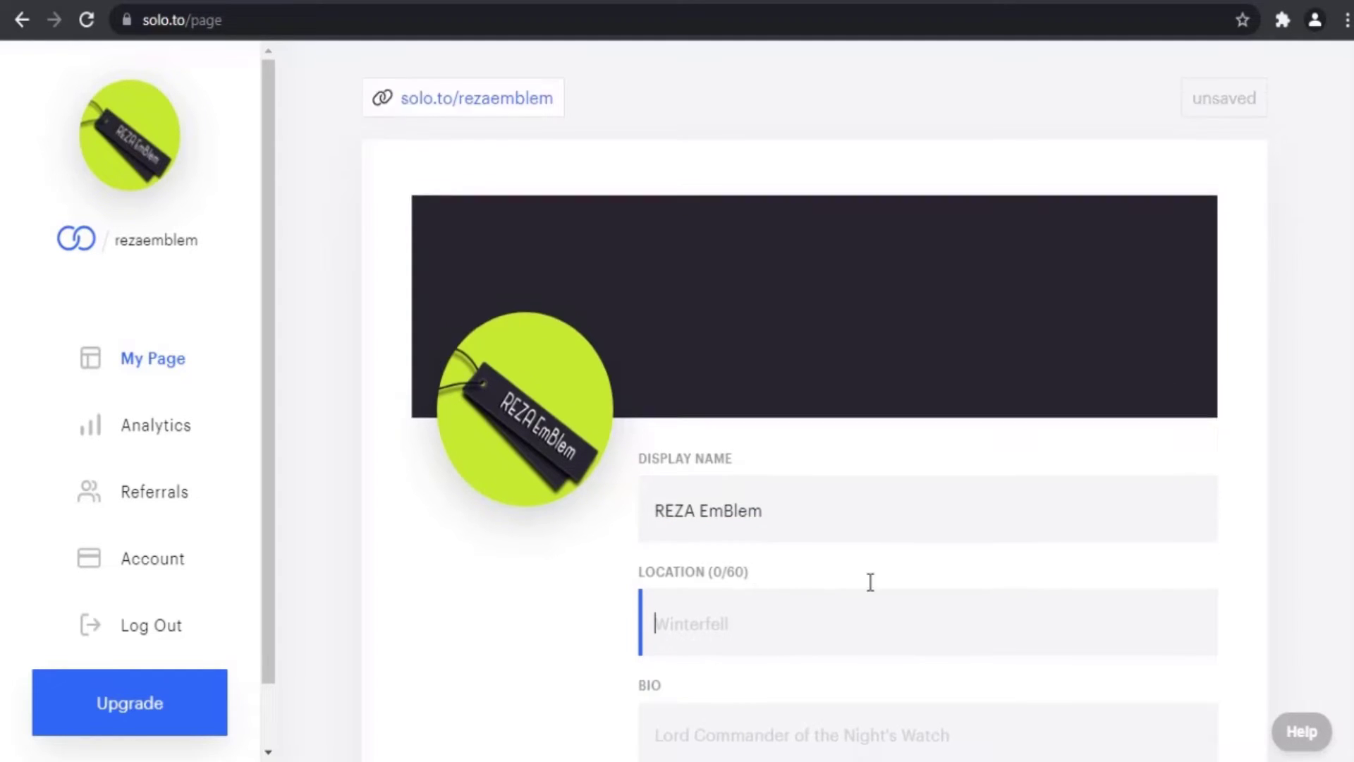
left_click(720, 534)
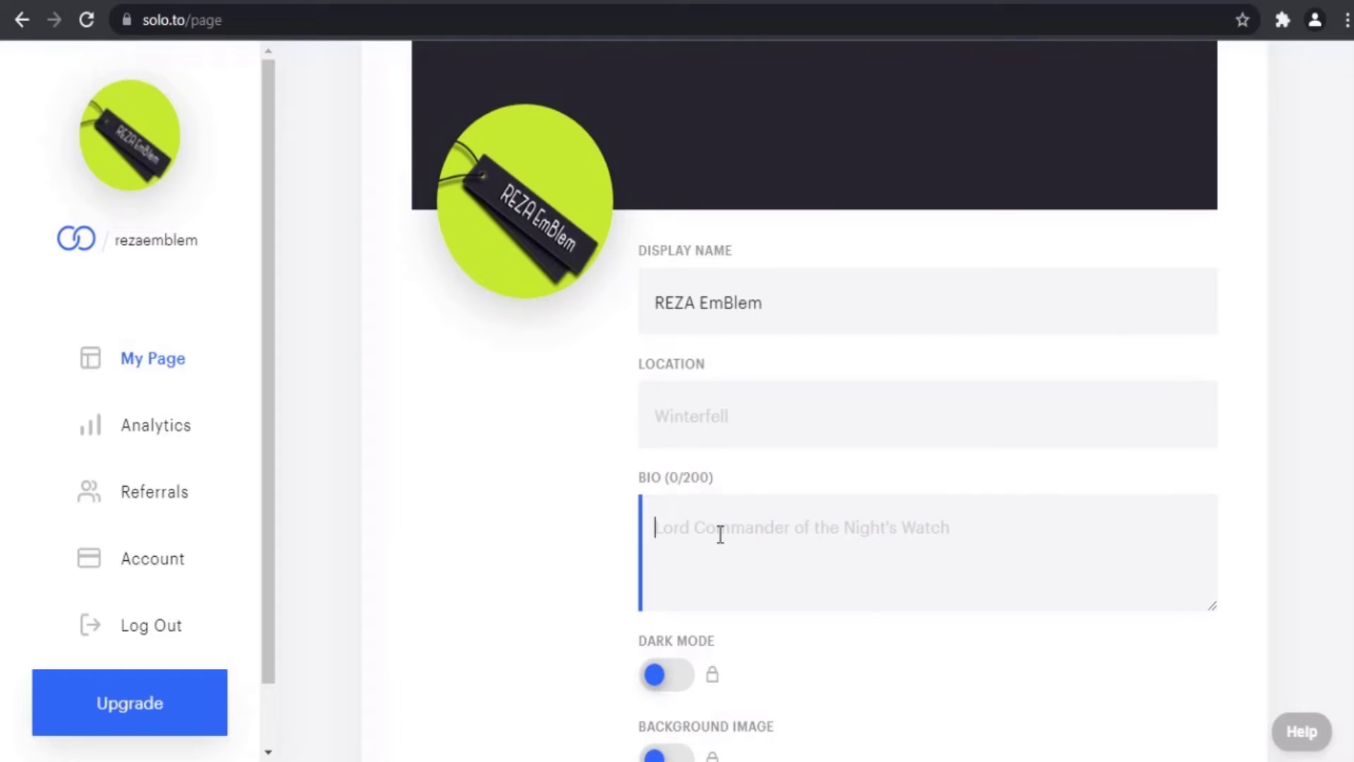
type("gamep")
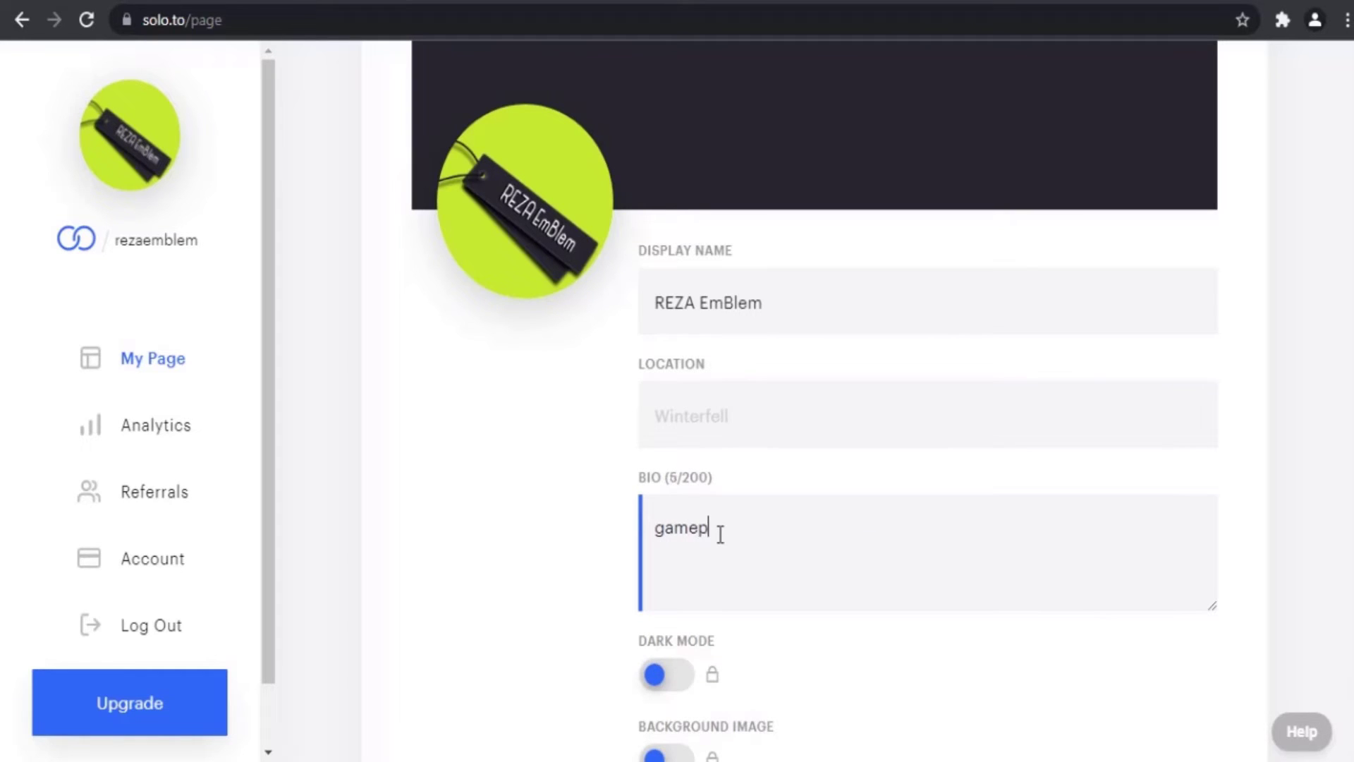
type("lay, tutorial")
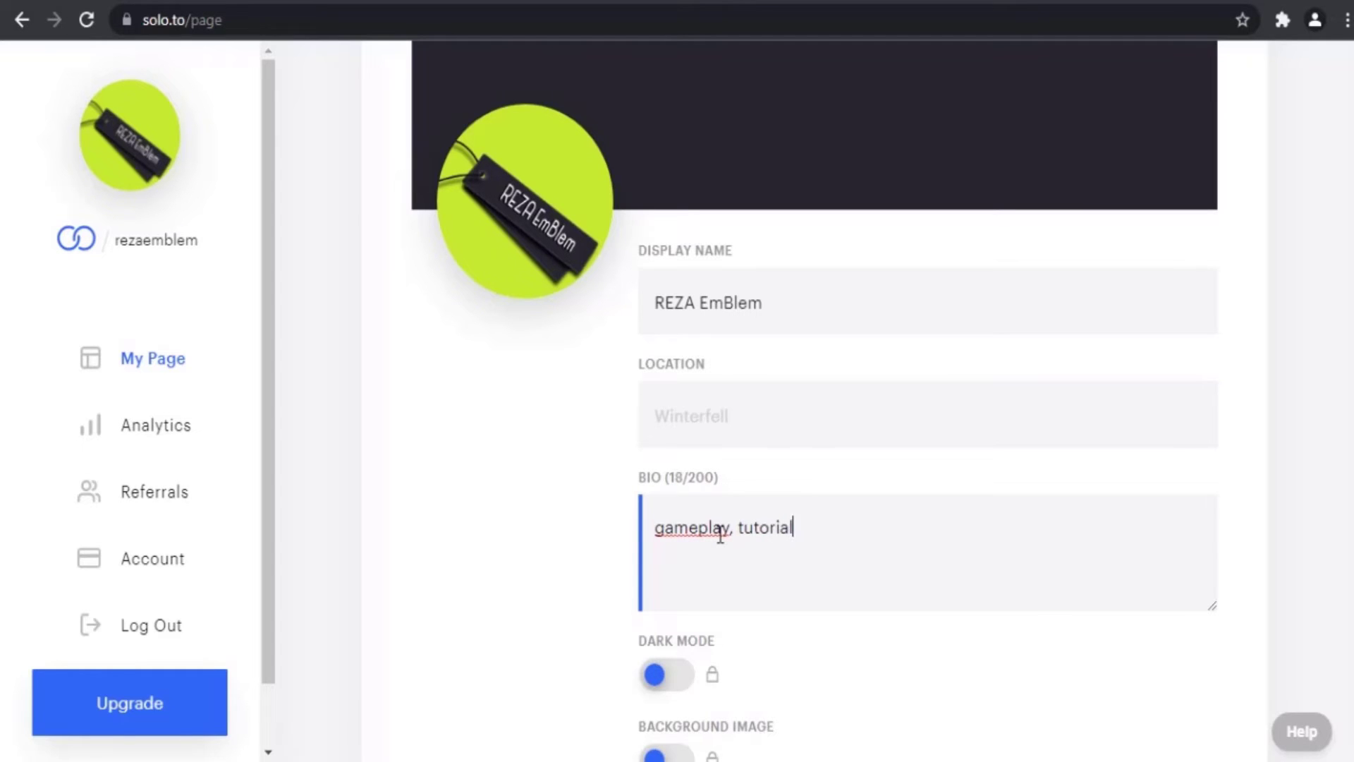
type("s, comp")
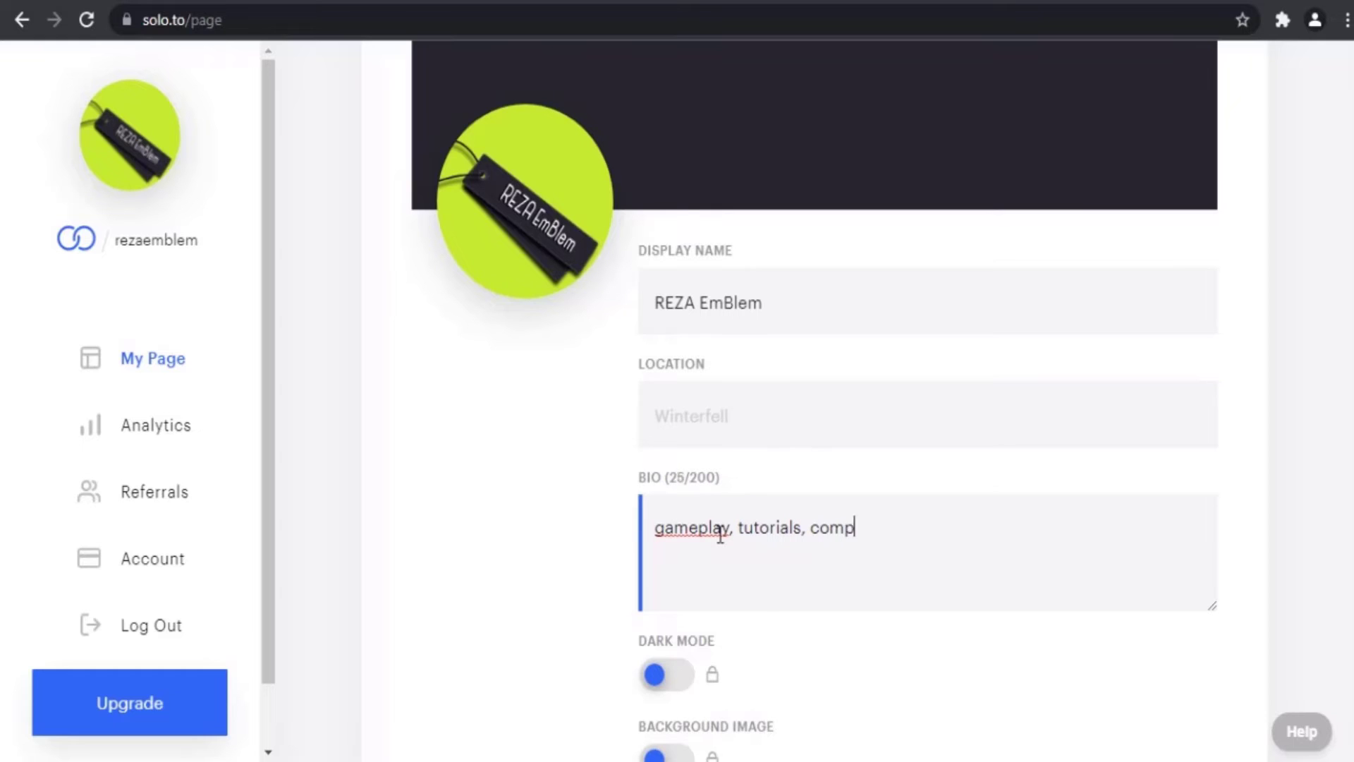
type("ae")
type("ison")
Step: Try dark mode, dismiss the upgrade prompt, and save the profile changes
scroll(720, 535, "down", 3)
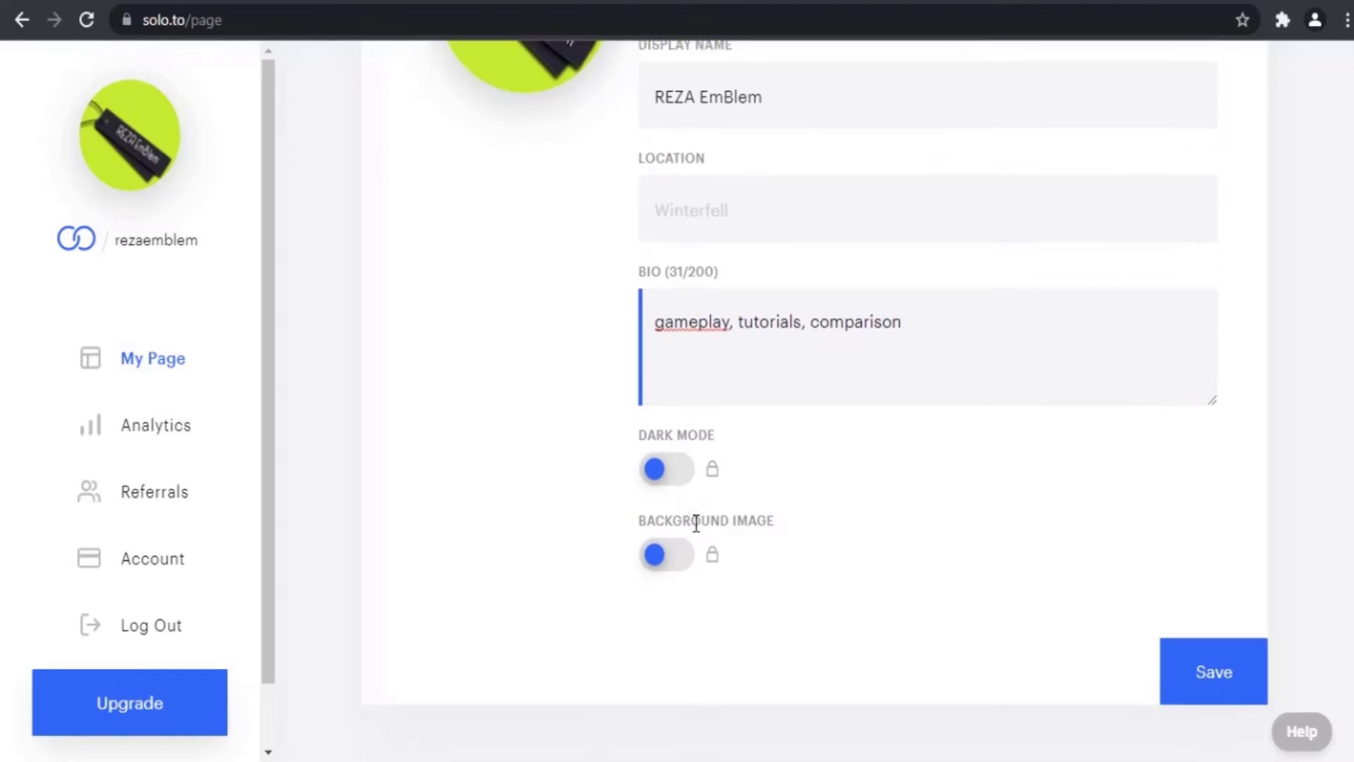
left_click(676, 458)
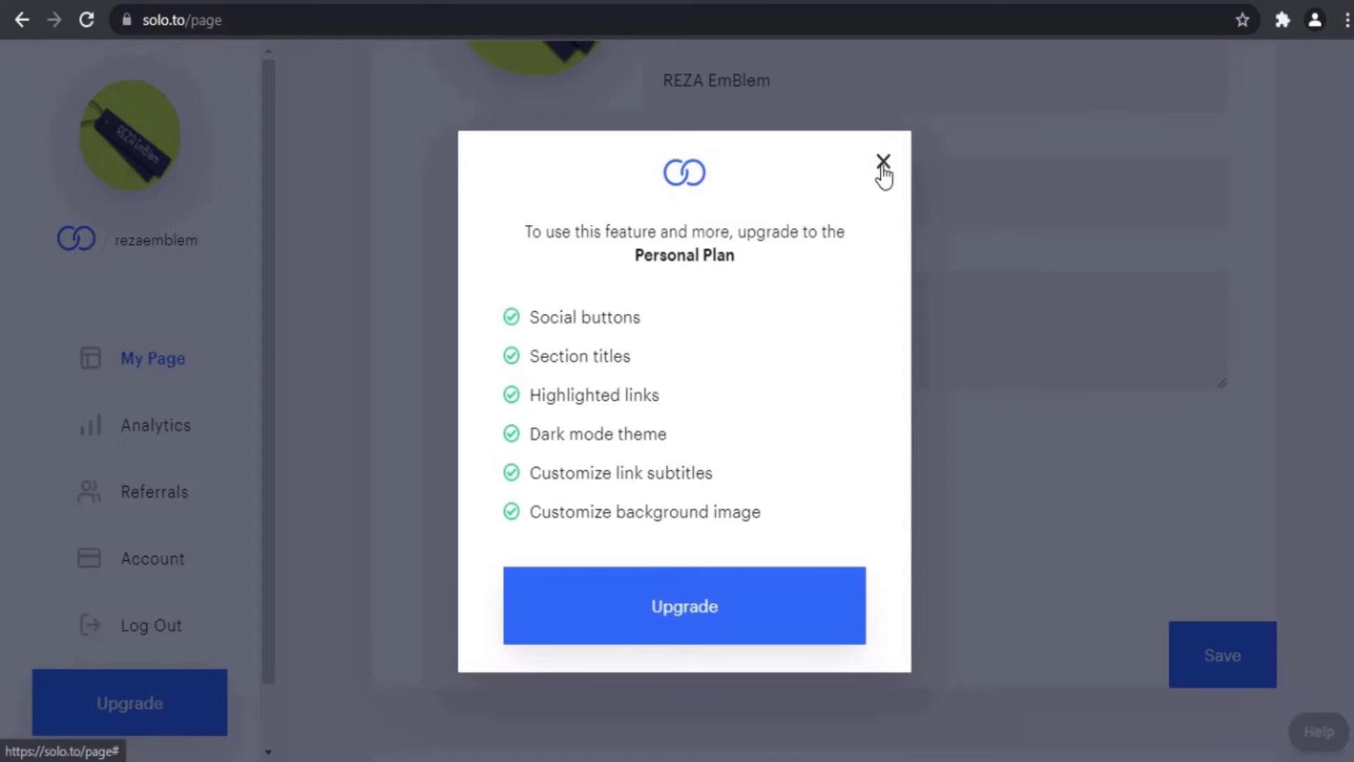
left_click(882, 164)
scroll(762, 571, "down", 3)
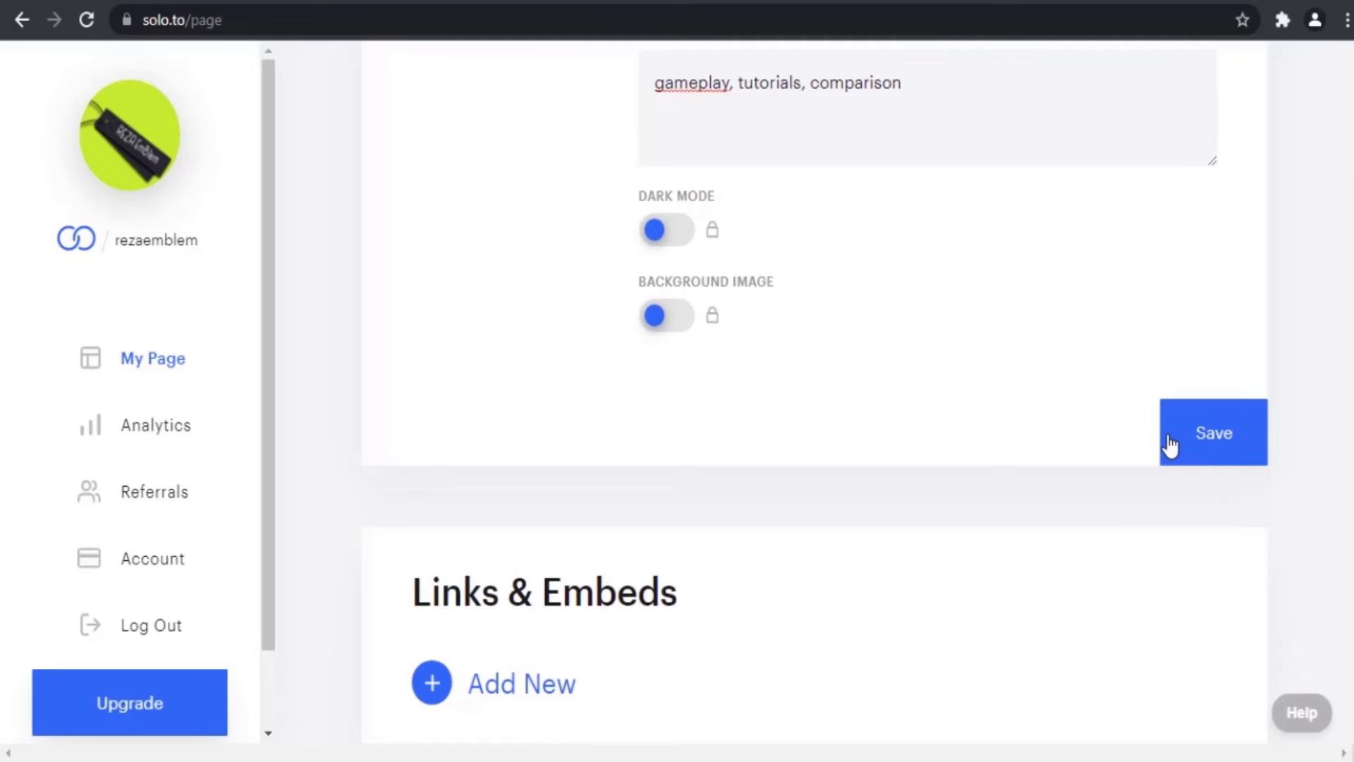
left_click(1214, 432)
Step: Change the banner colour to yellow (#FFD644)
scroll(1042, 459, "up", 3)
scroll(1046, 489, "up", 5)
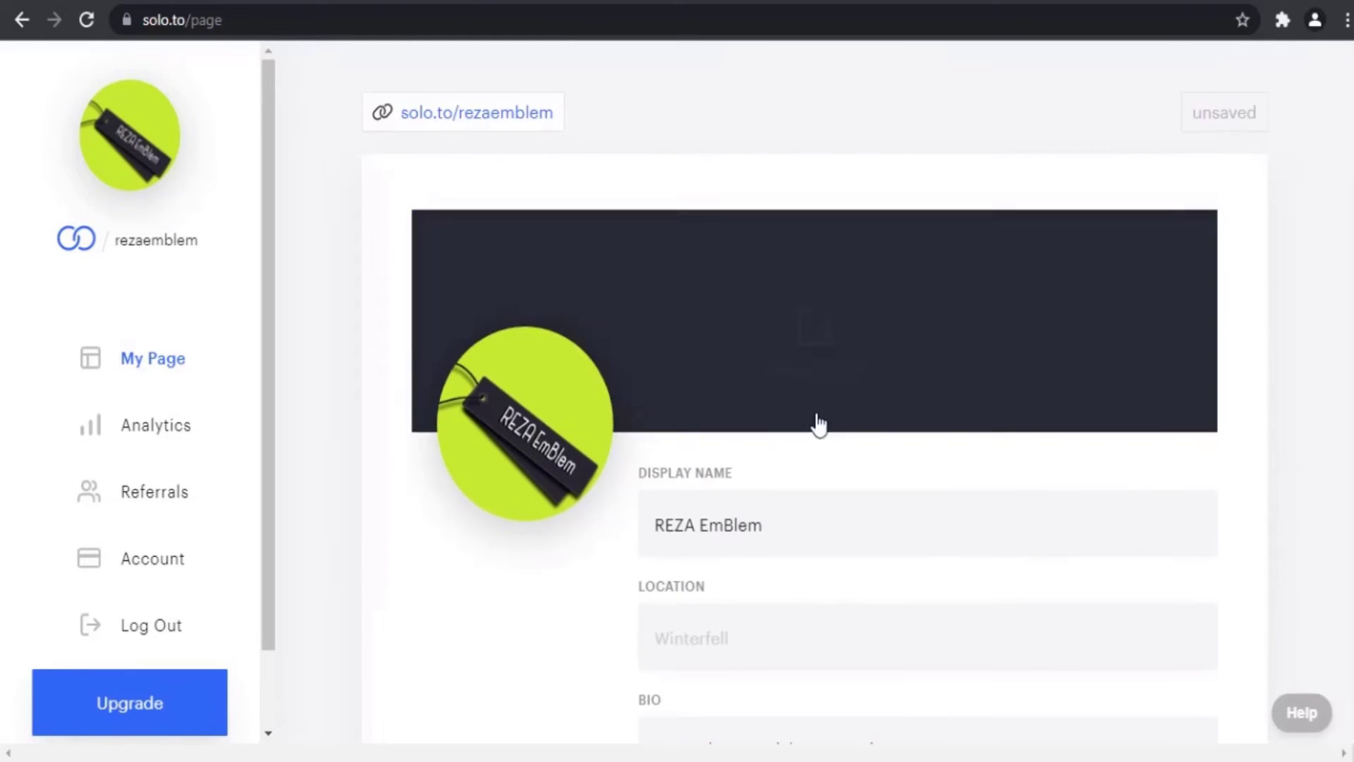
left_click(781, 370)
left_click(791, 457)
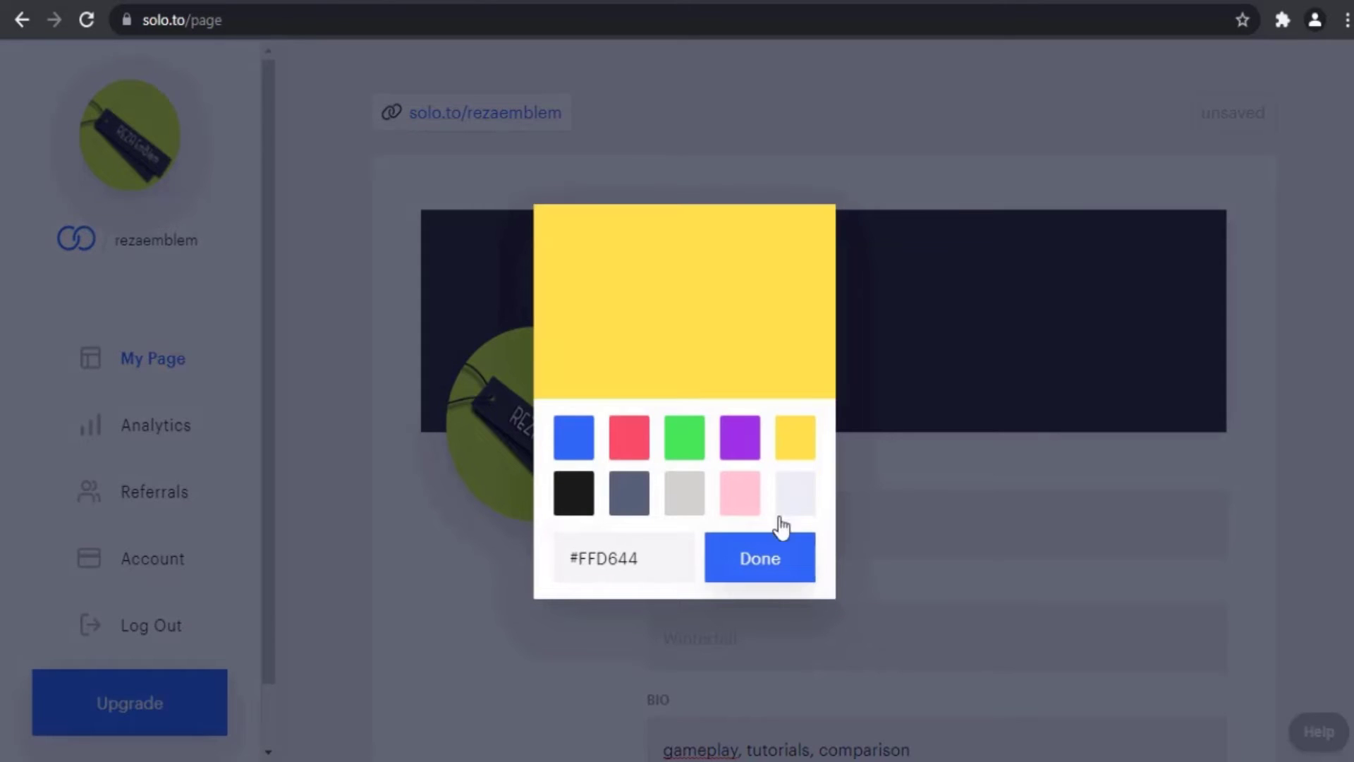
left_click(632, 564)
left_click(746, 575)
scroll(825, 547, "down", 15)
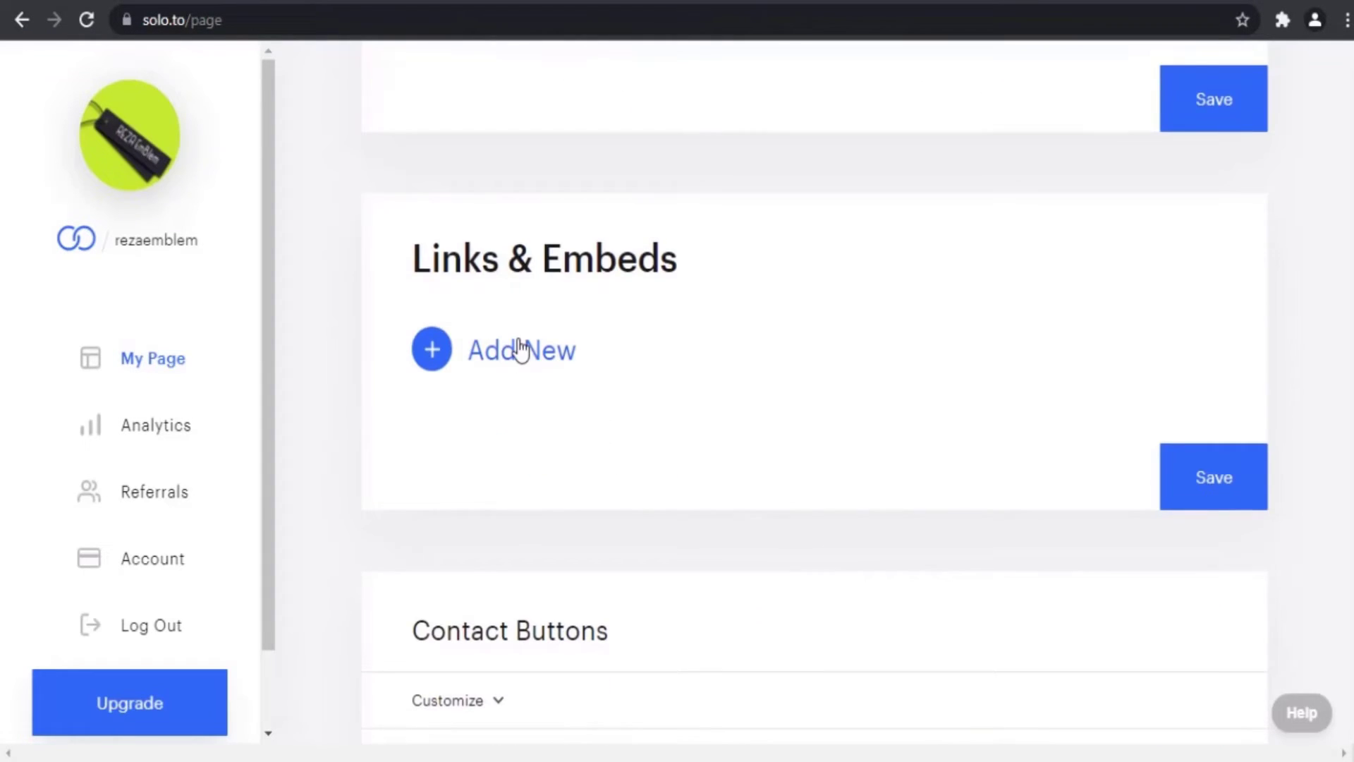
left_click(520, 350)
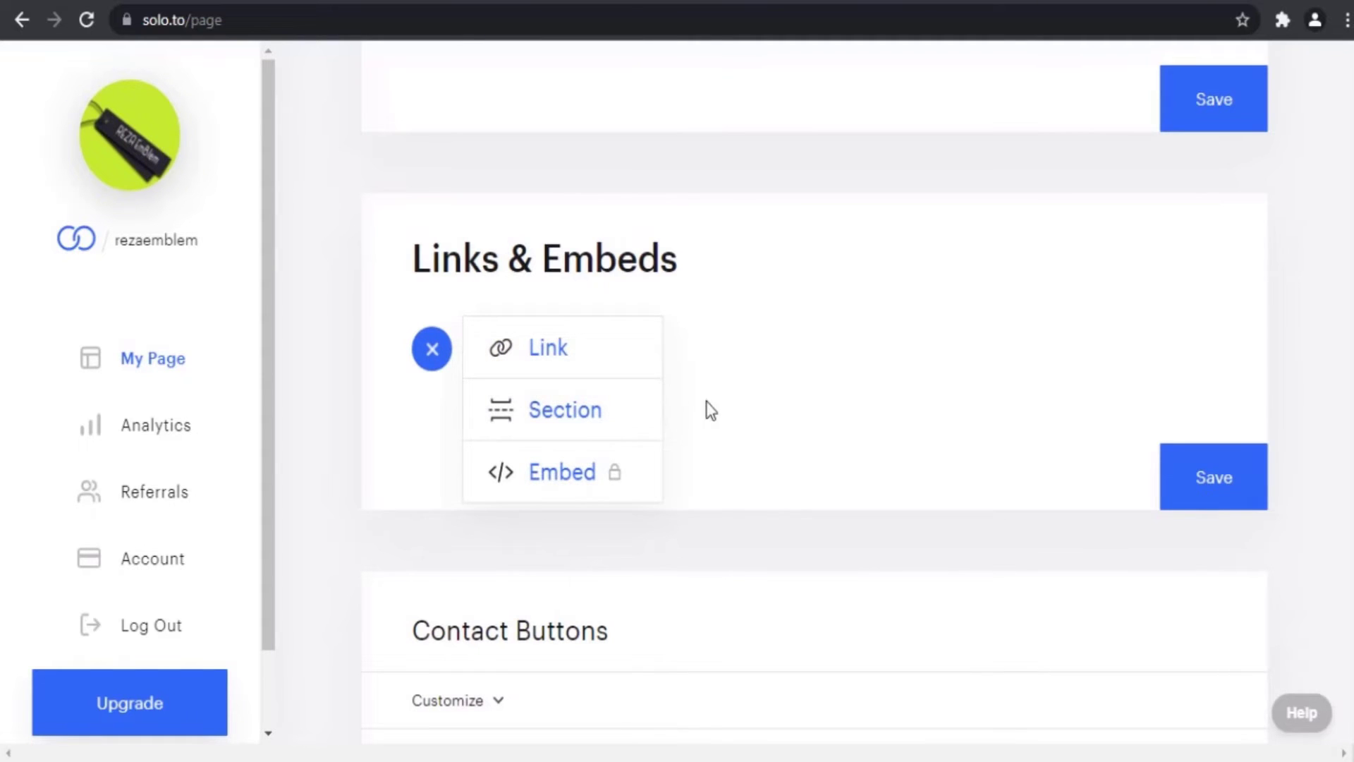
left_click(566, 376)
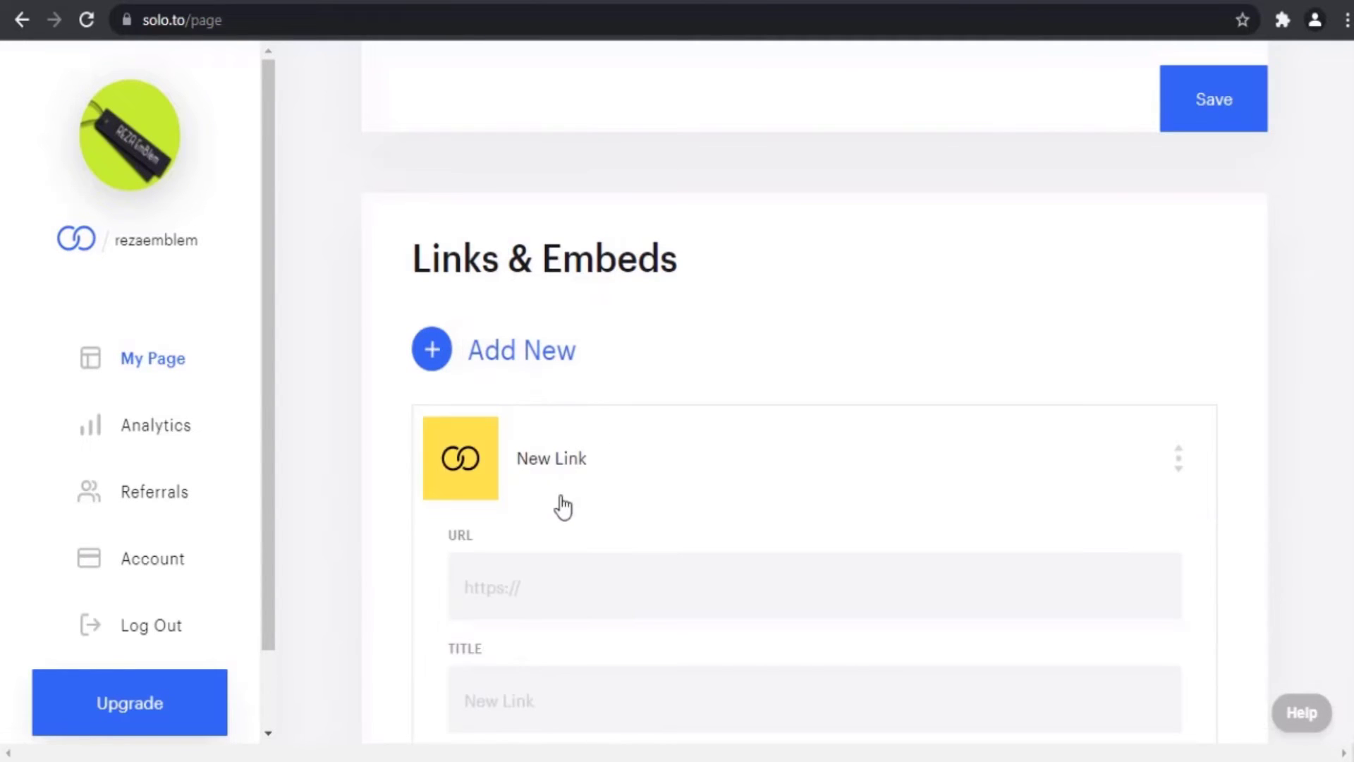
scroll(556, 505, "down", 2)
left_click(531, 483)
type("https://")
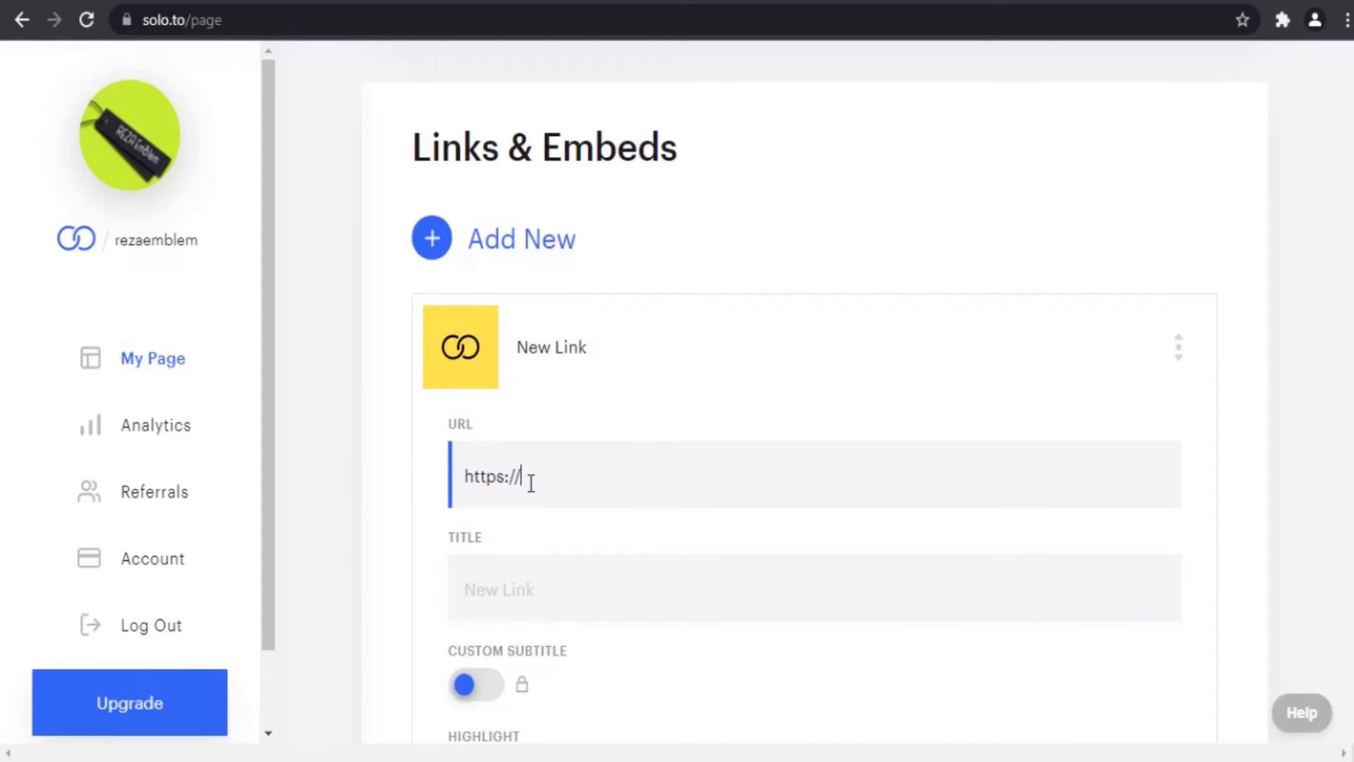
type("website.c")
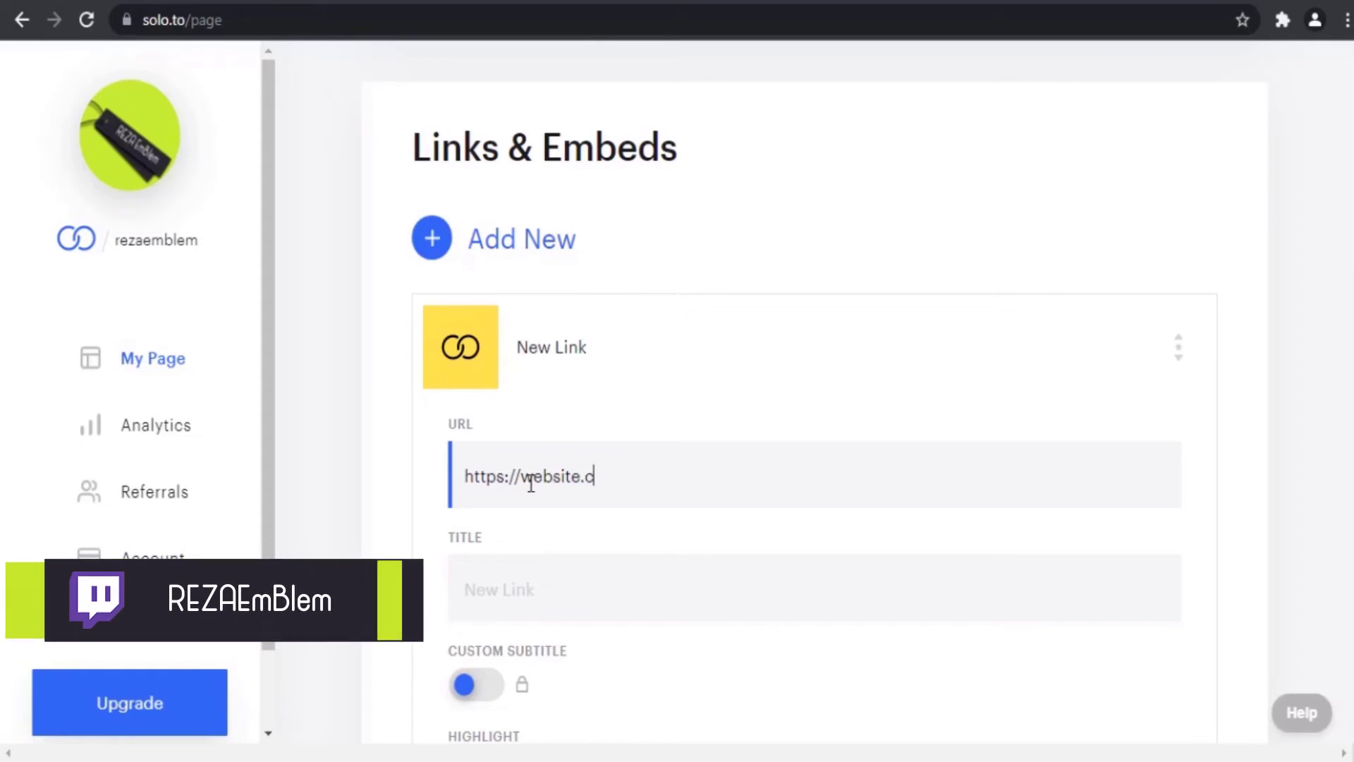
type("om")
scroll(531, 484, "down", 2)
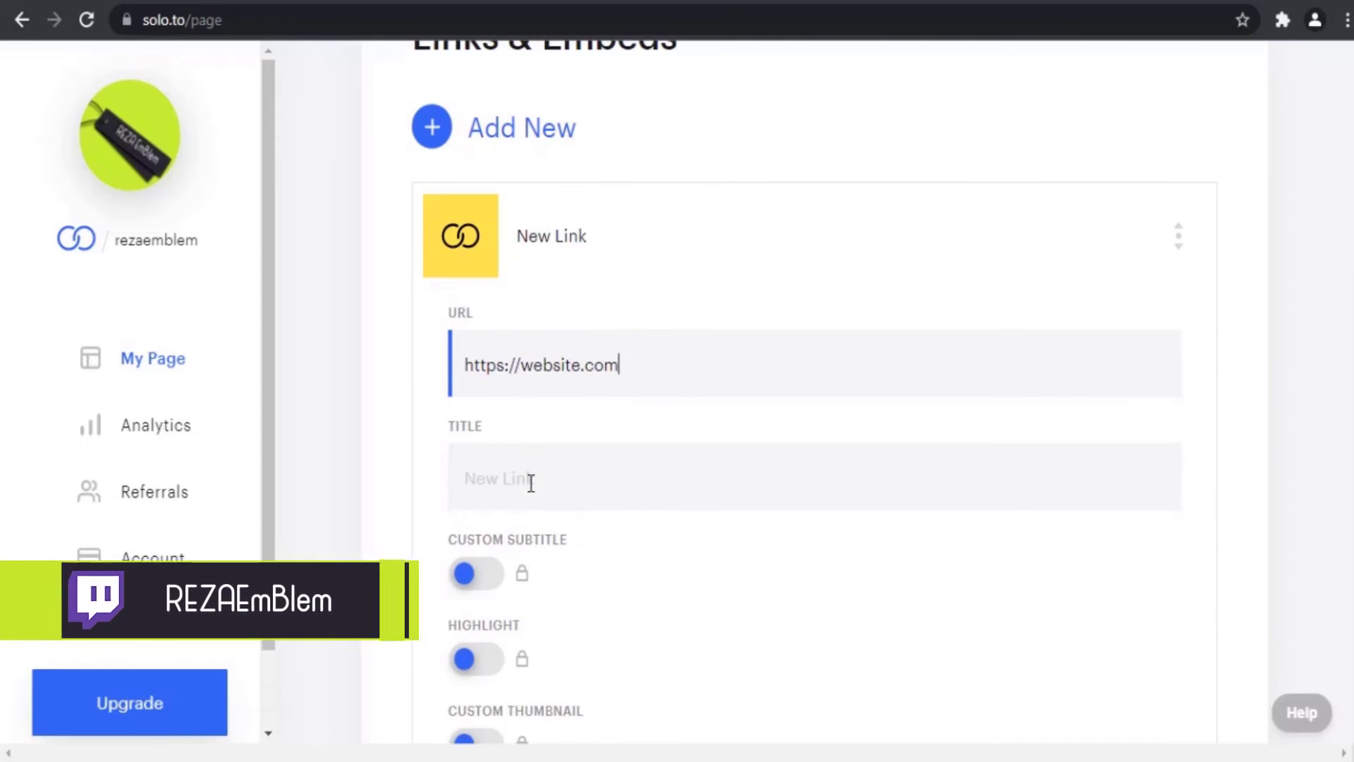
left_click(540, 481)
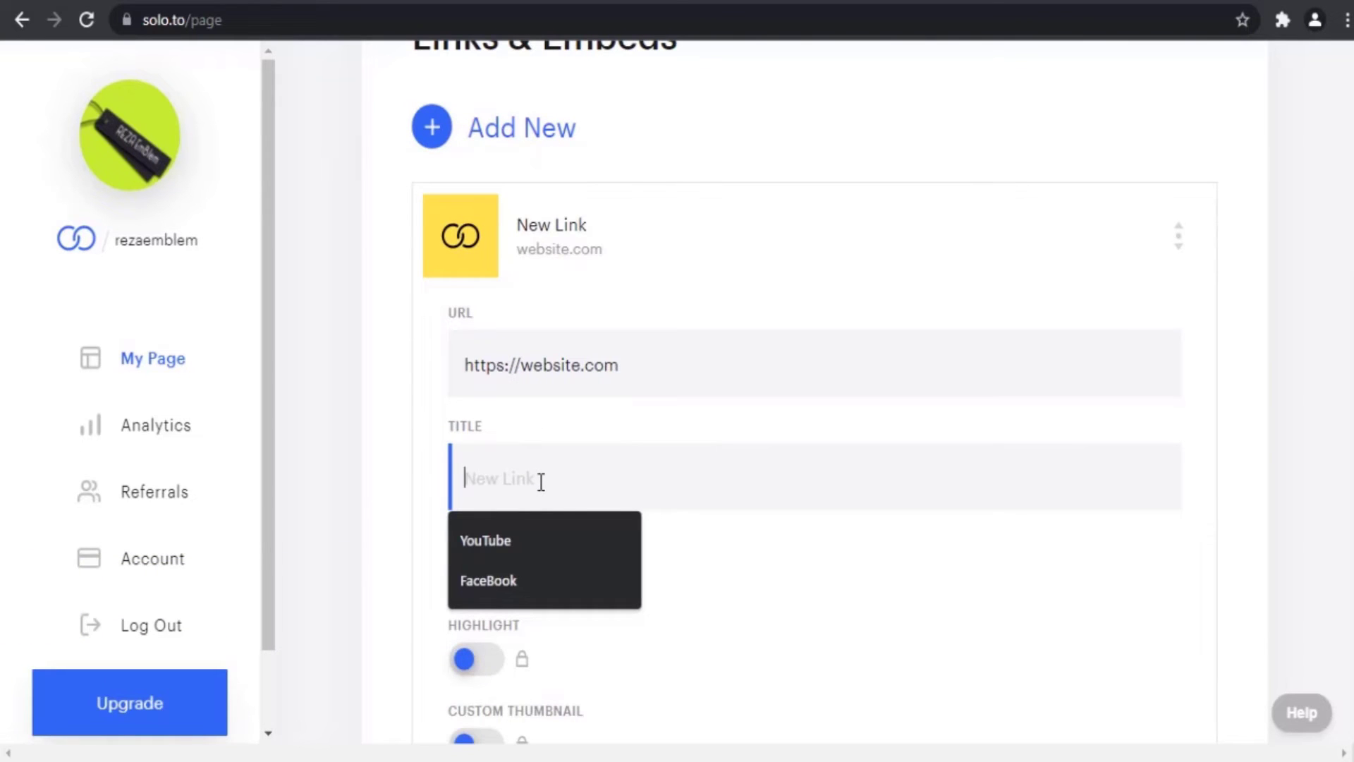
type("vis")
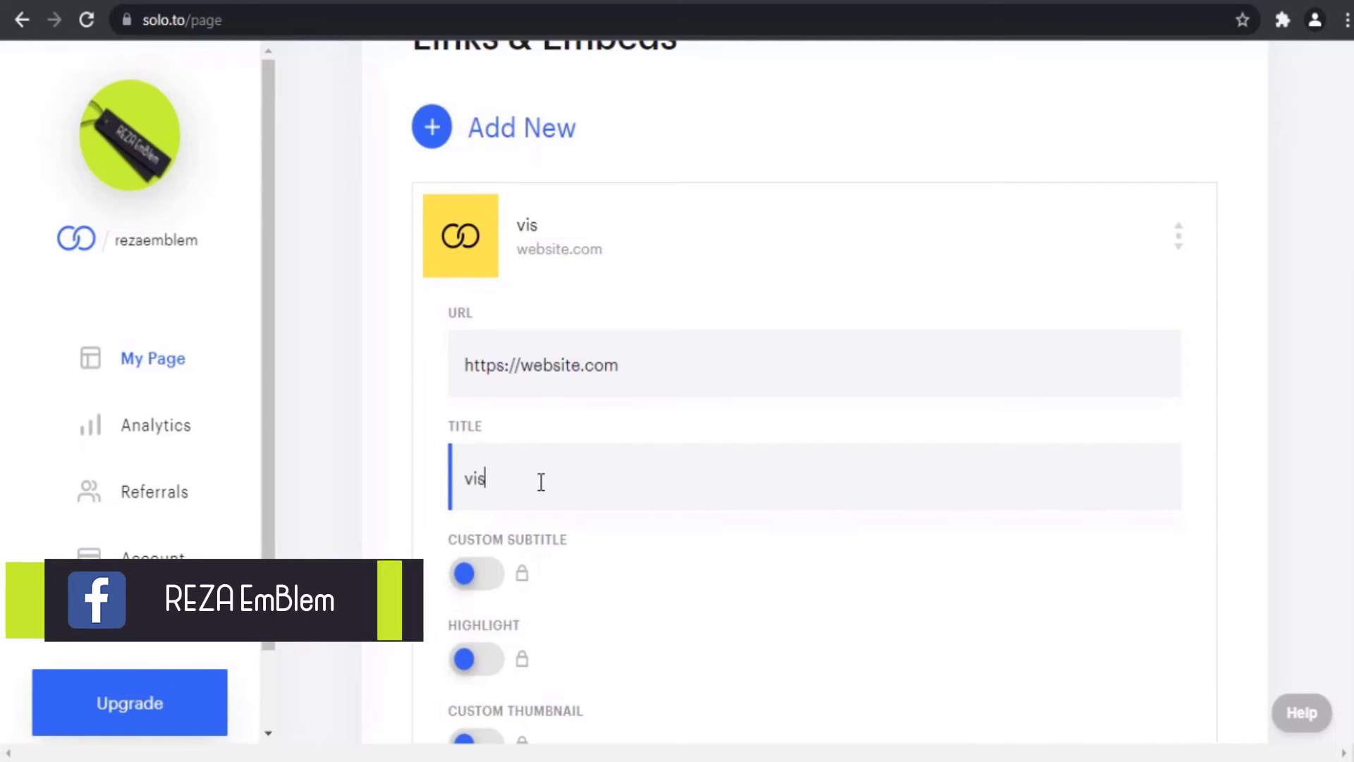
type("it my")
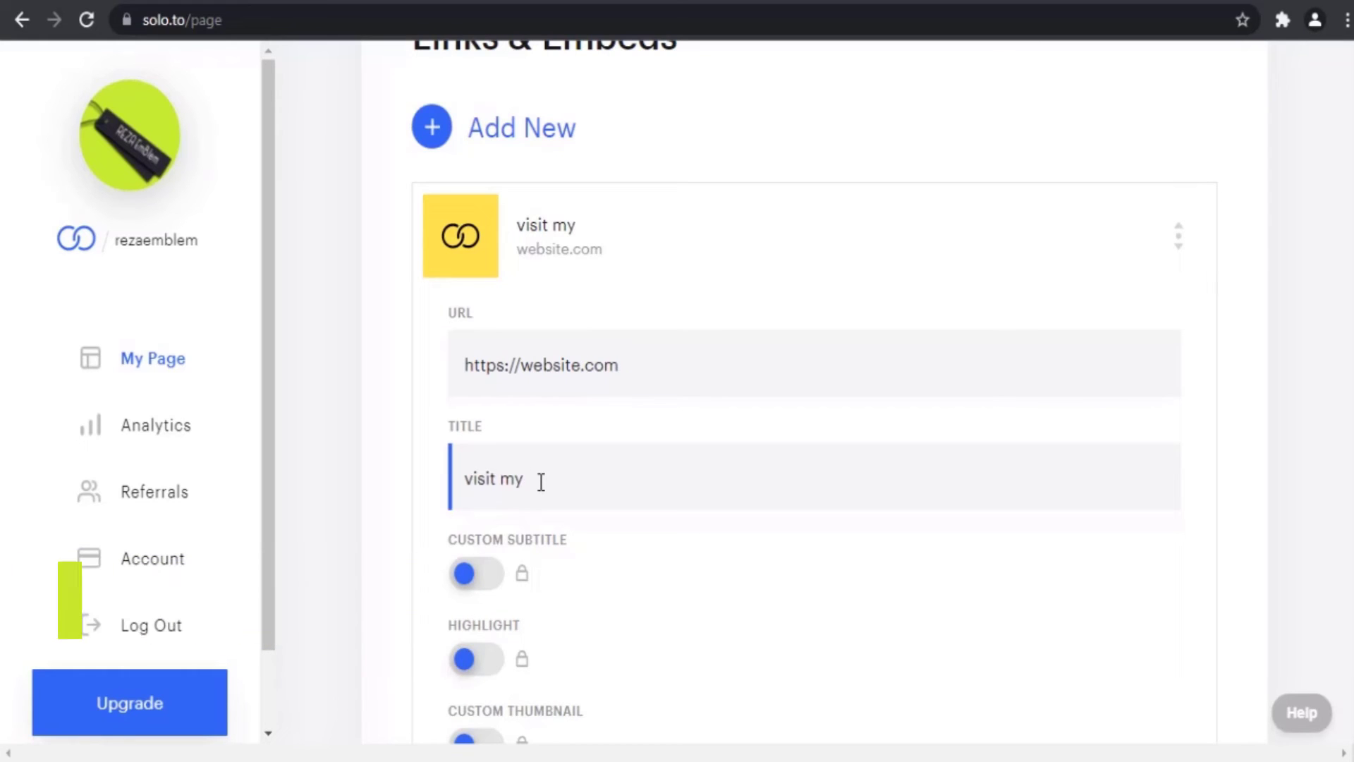
type(" website")
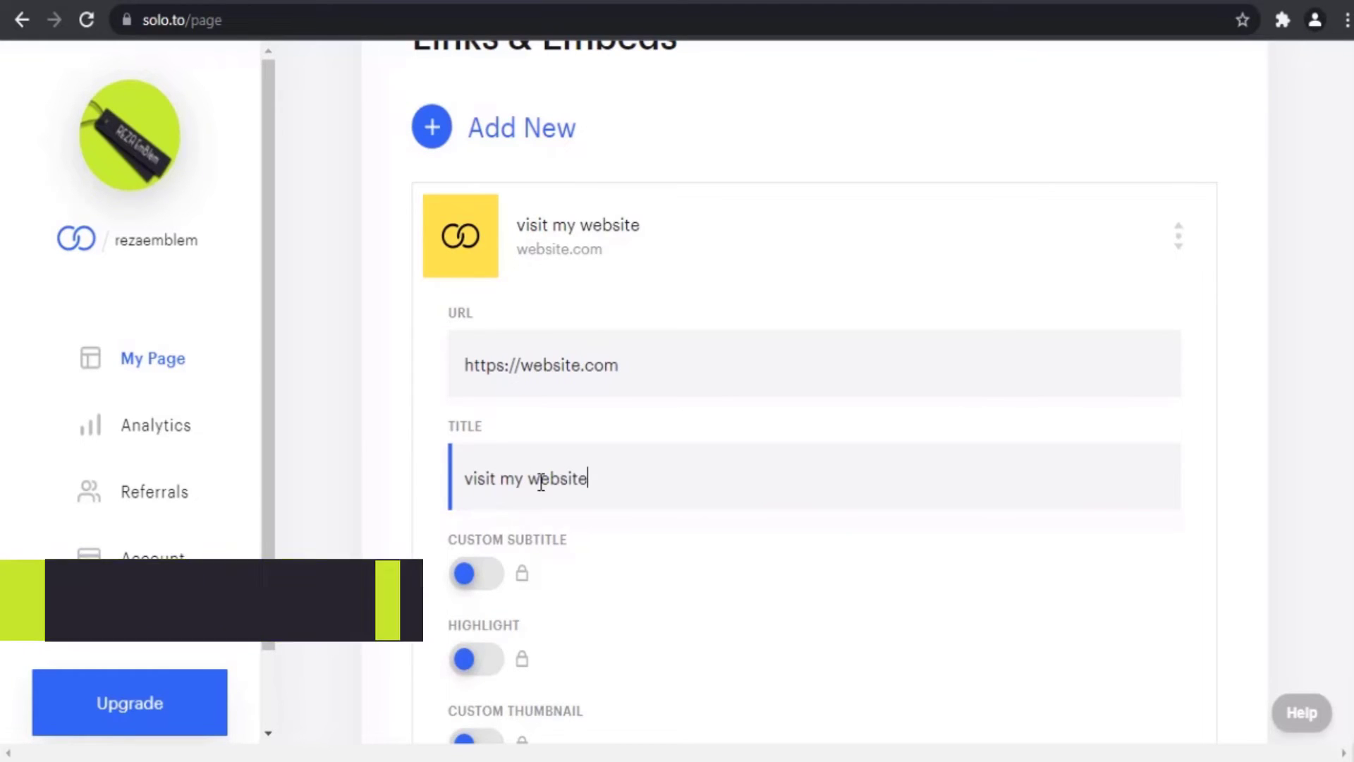
scroll(541, 482, "down", 3)
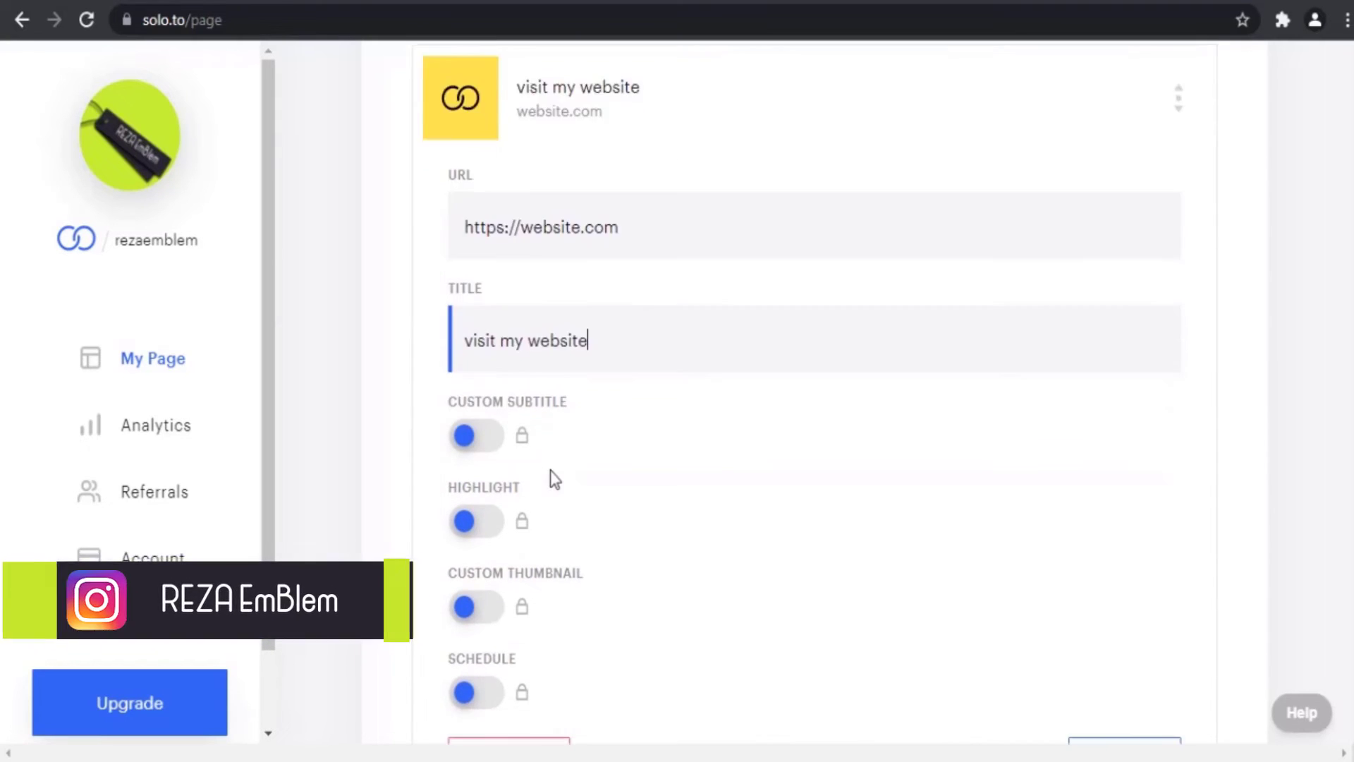
scroll(536, 466, "down", 2)
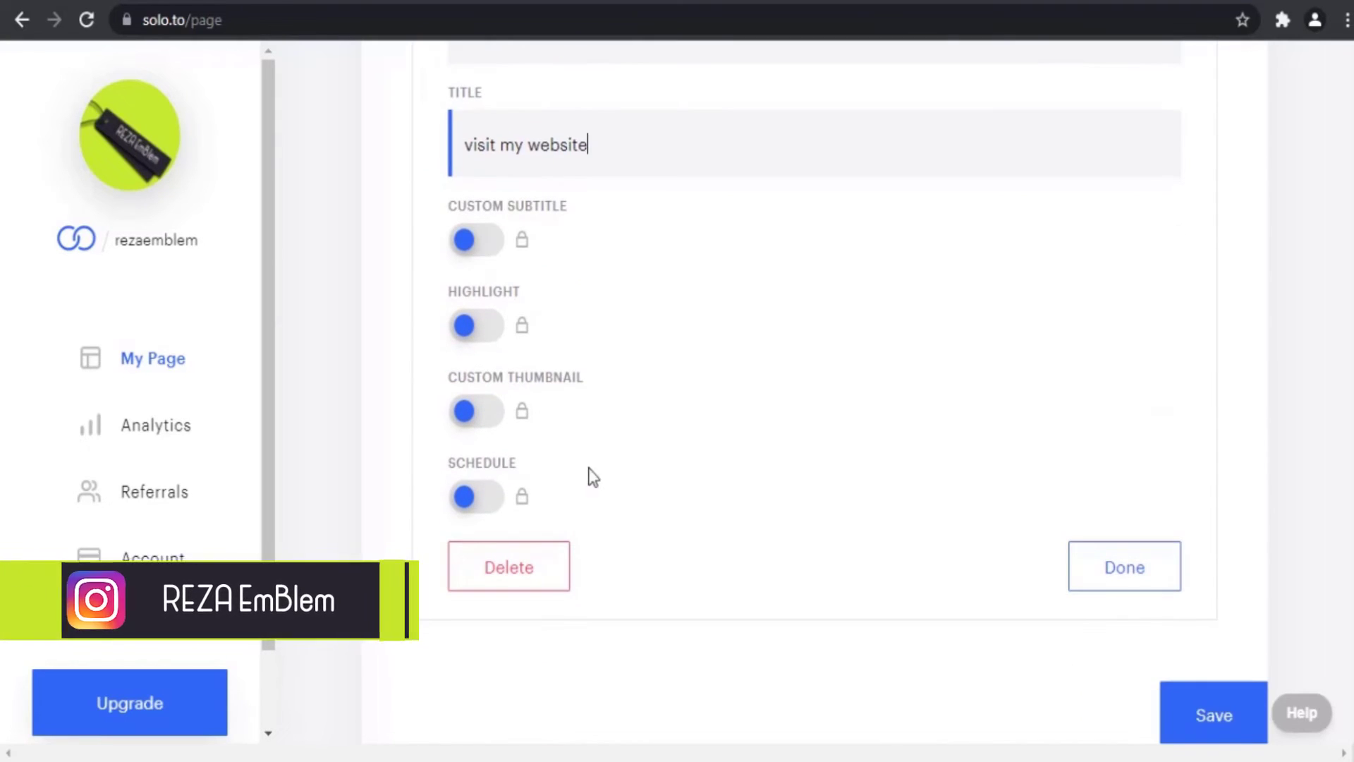
left_click(1106, 583)
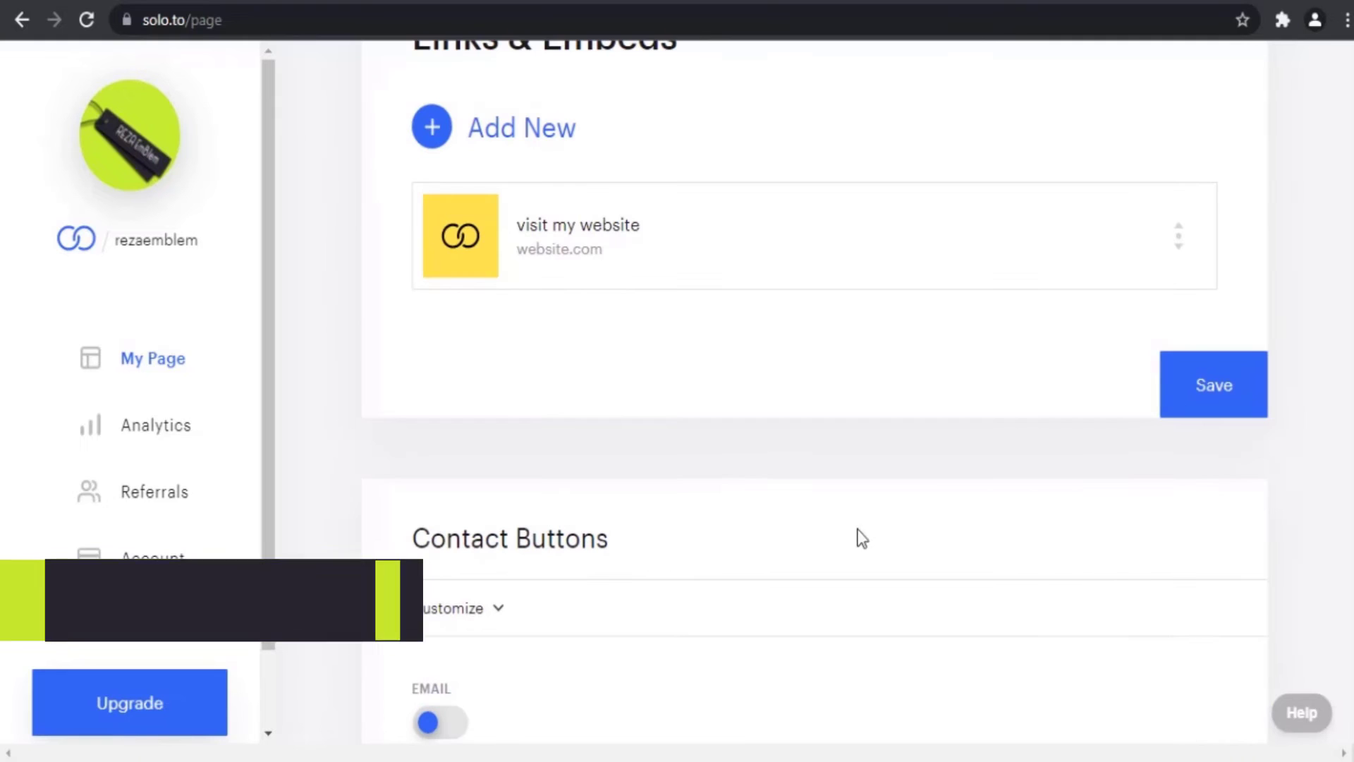
Step: Save the website link and expand the contact button style options
left_click(1182, 395)
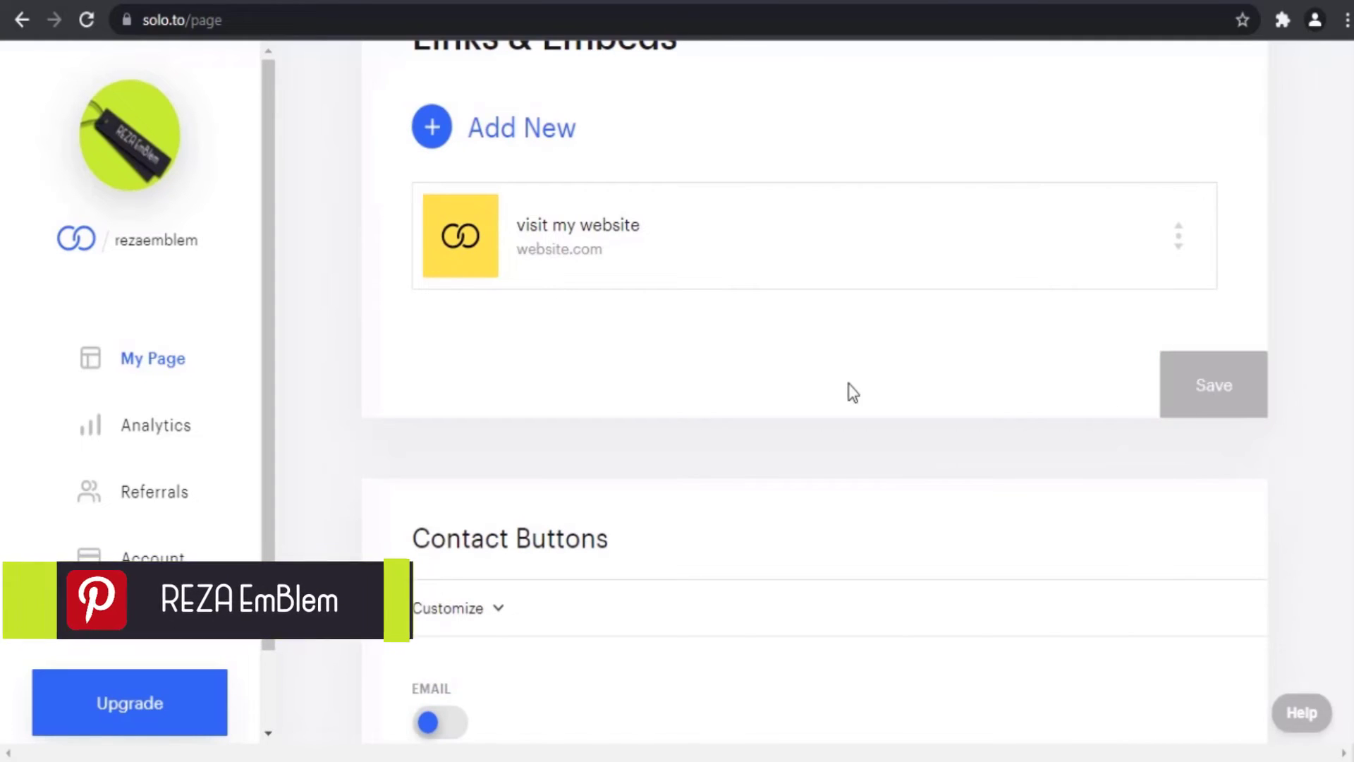
scroll(660, 463, "down", 6)
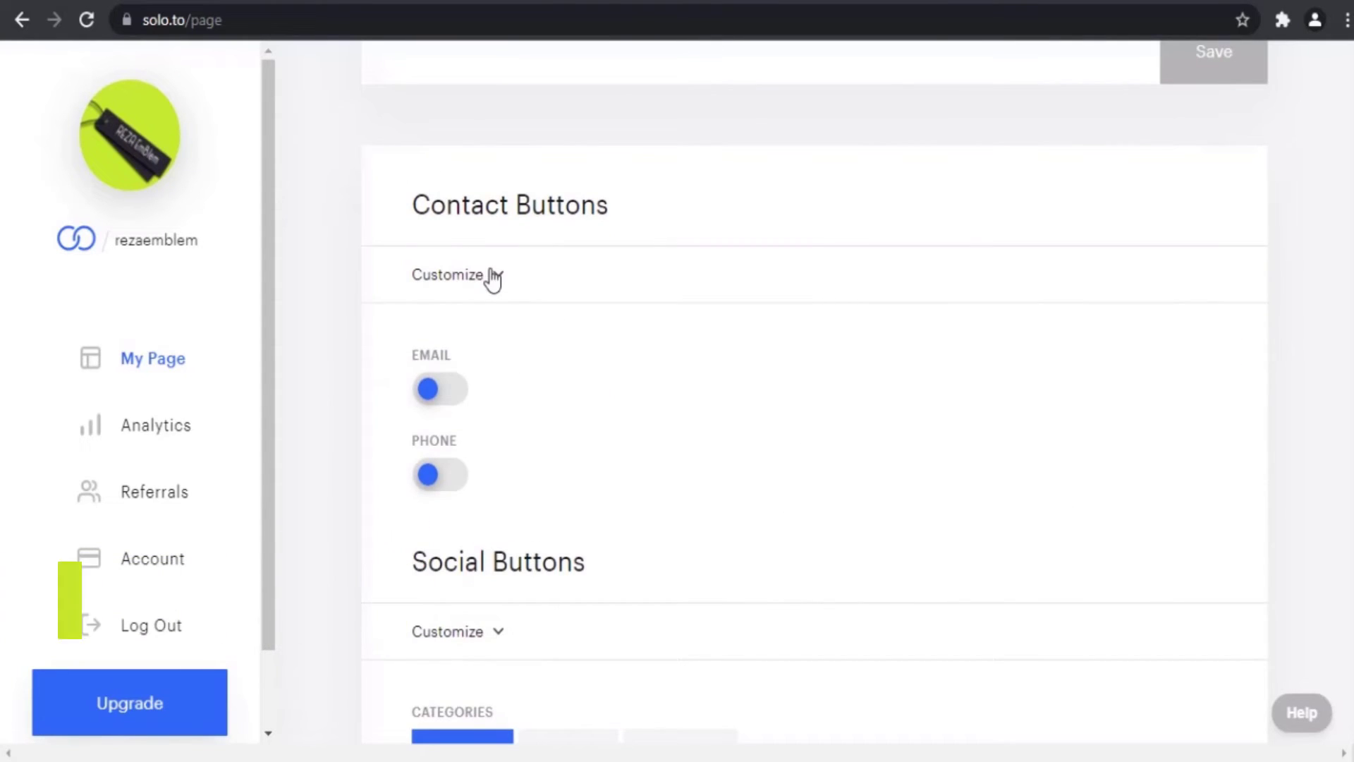
left_click(493, 277)
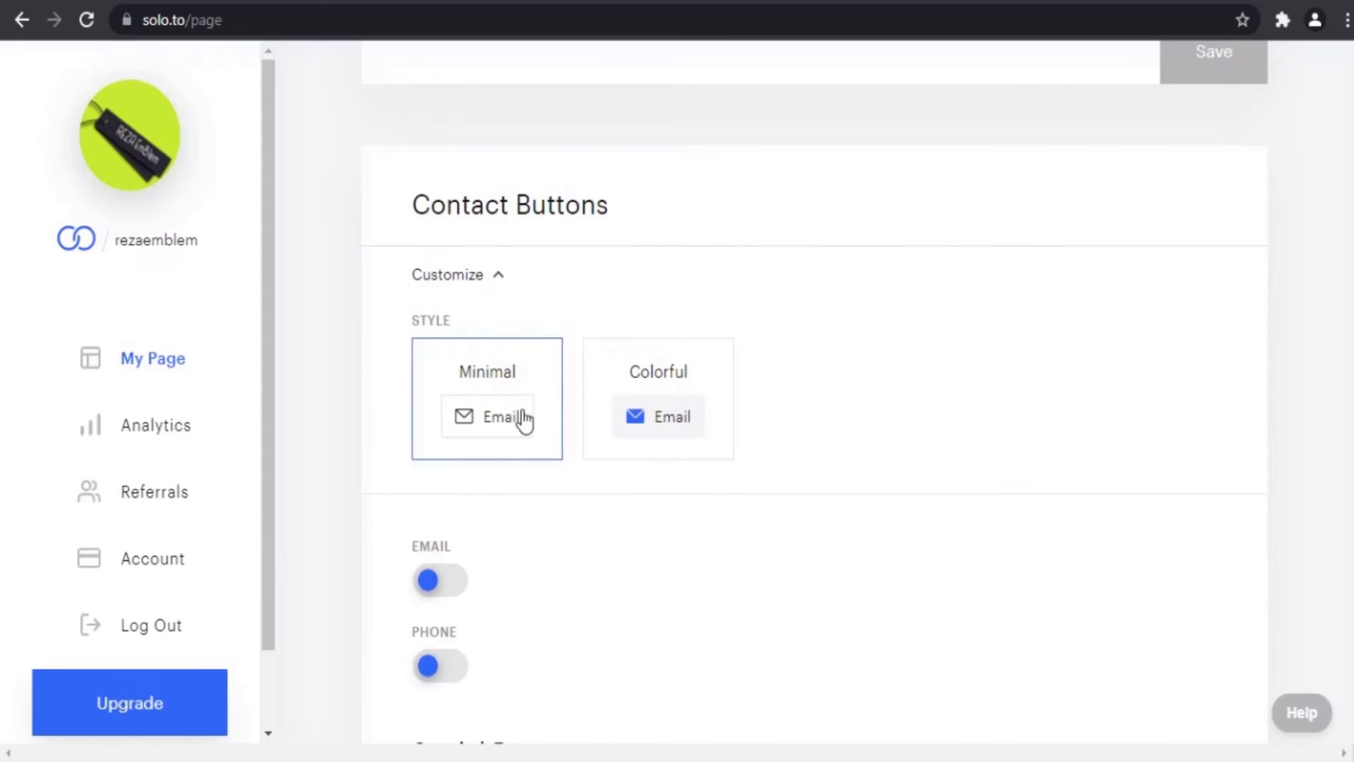
scroll(507, 423, "down", 2)
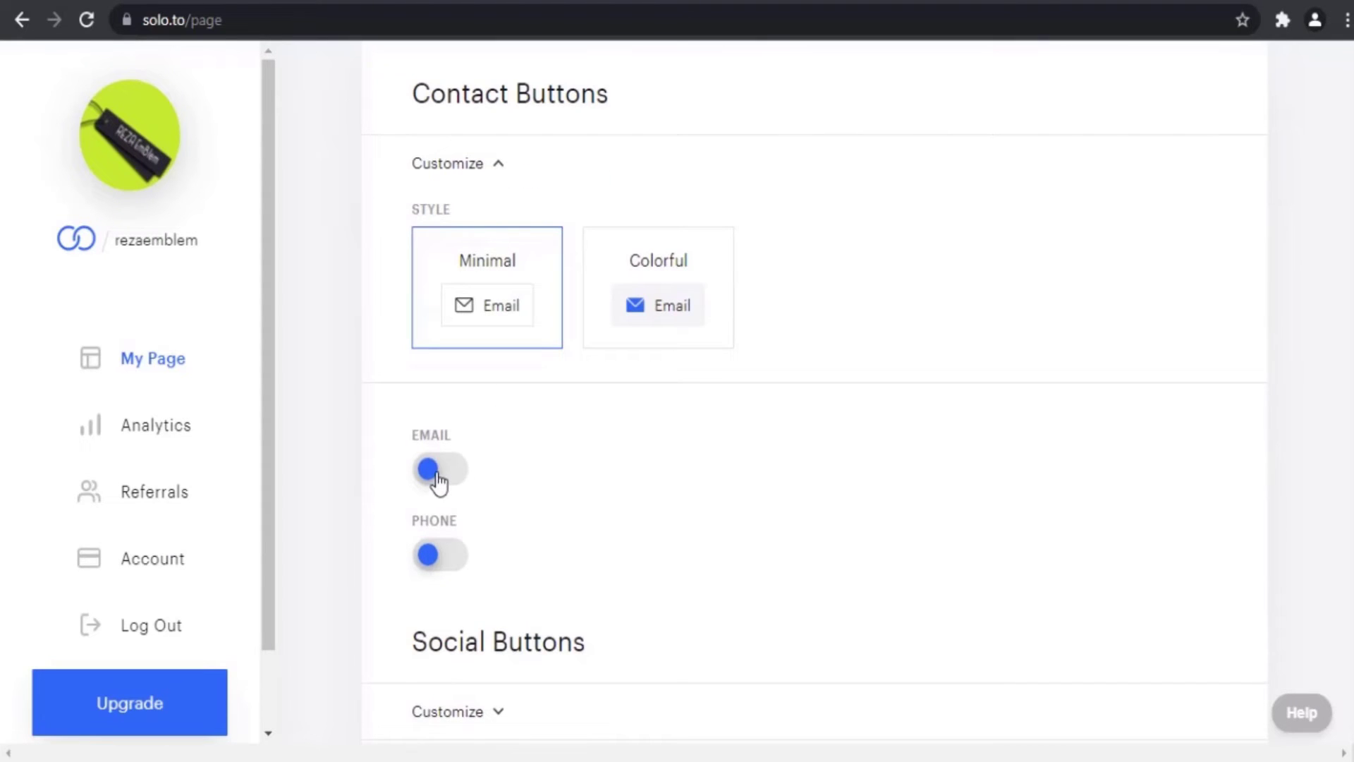
Step: Toggle the email and phone (Text) contact buttons on, then leave both off
left_click(455, 478)
scroll(494, 437, "down", 2)
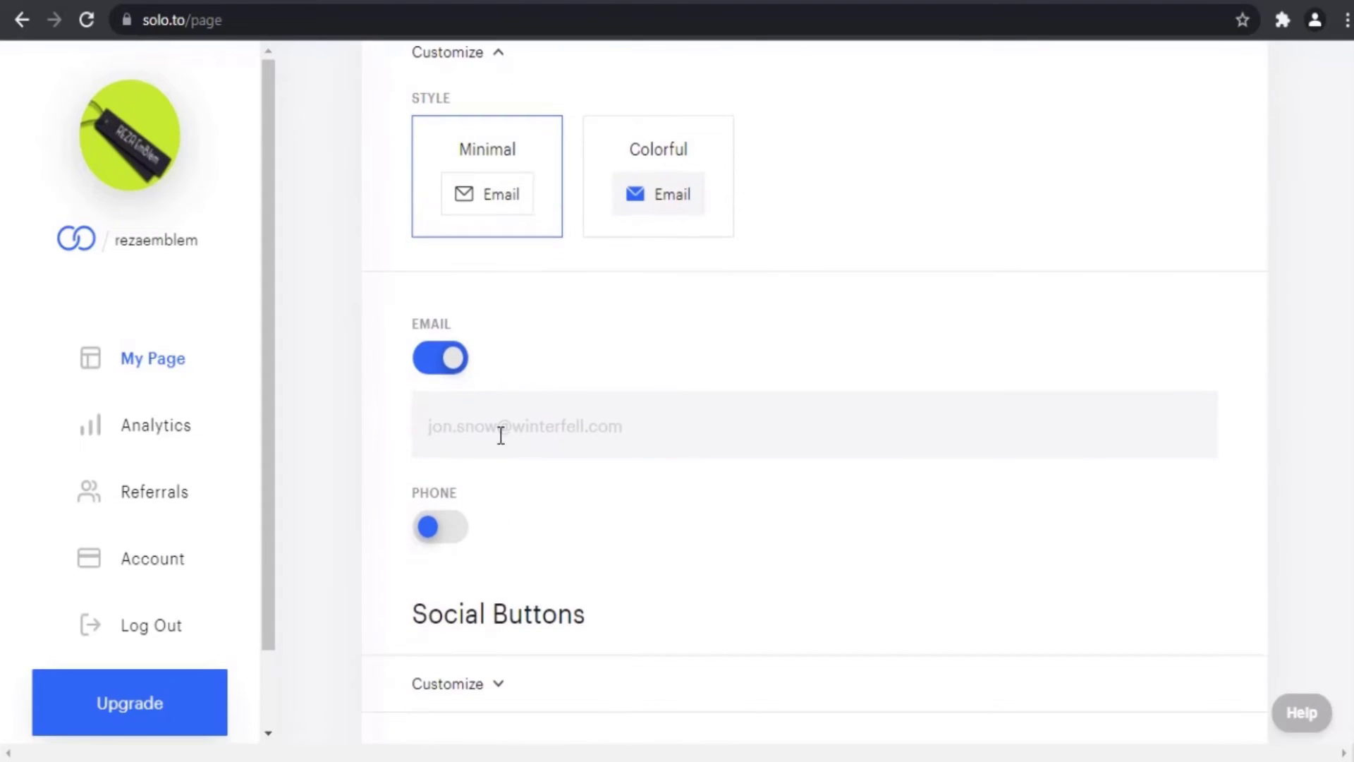
left_click(453, 357)
left_click(438, 451)
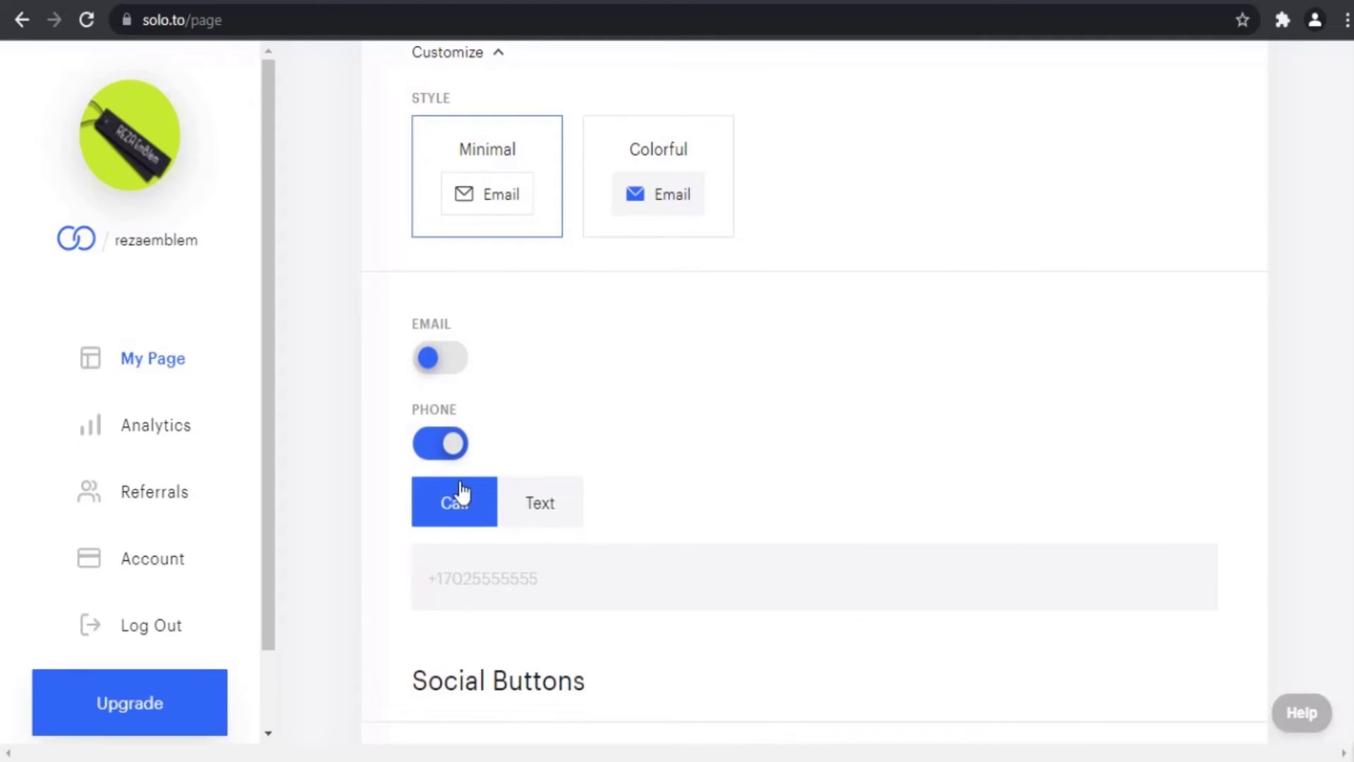
left_click(531, 505)
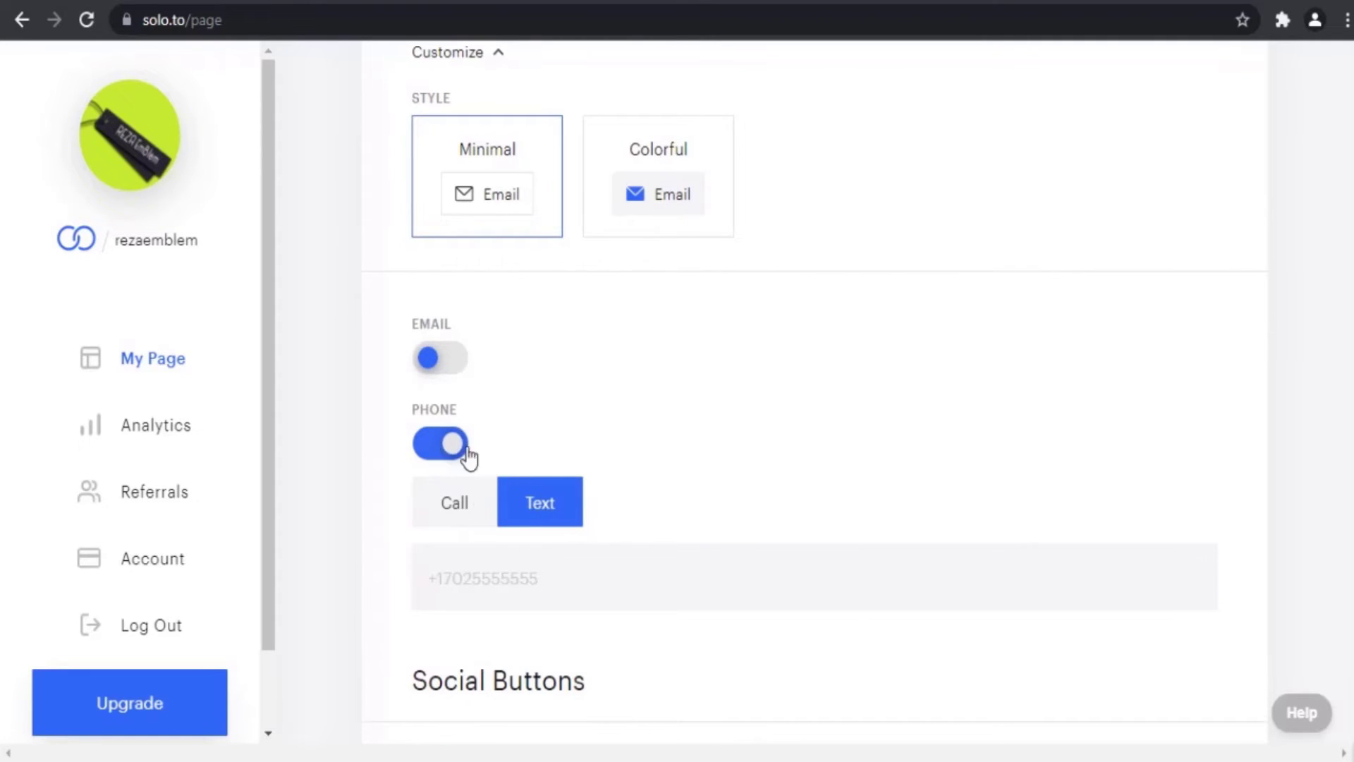
left_click(460, 450)
scroll(505, 402, "down", 2)
Step: Set the social buttons to Square shape and Bottom position
left_click(497, 381)
scroll(544, 402, "down", 2)
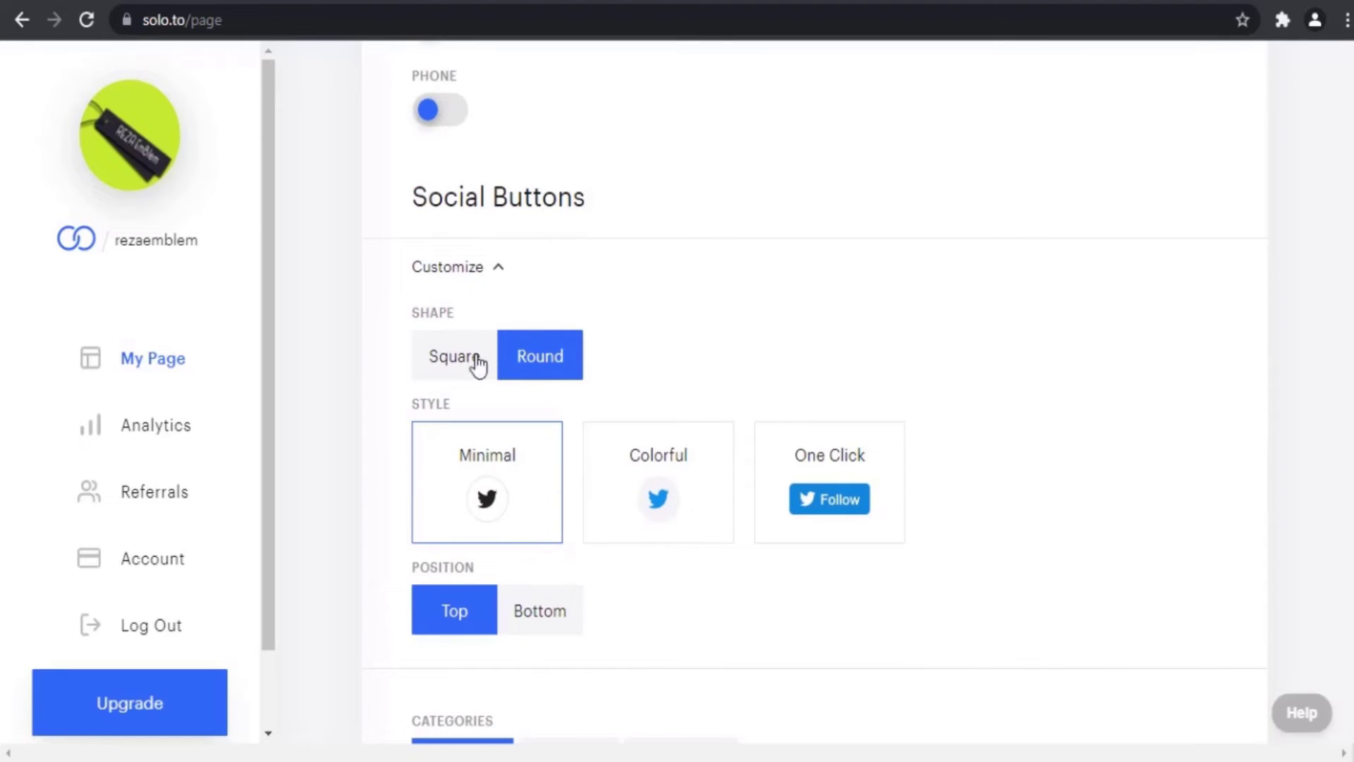
left_click(447, 347)
scroll(658, 496, "down", 3)
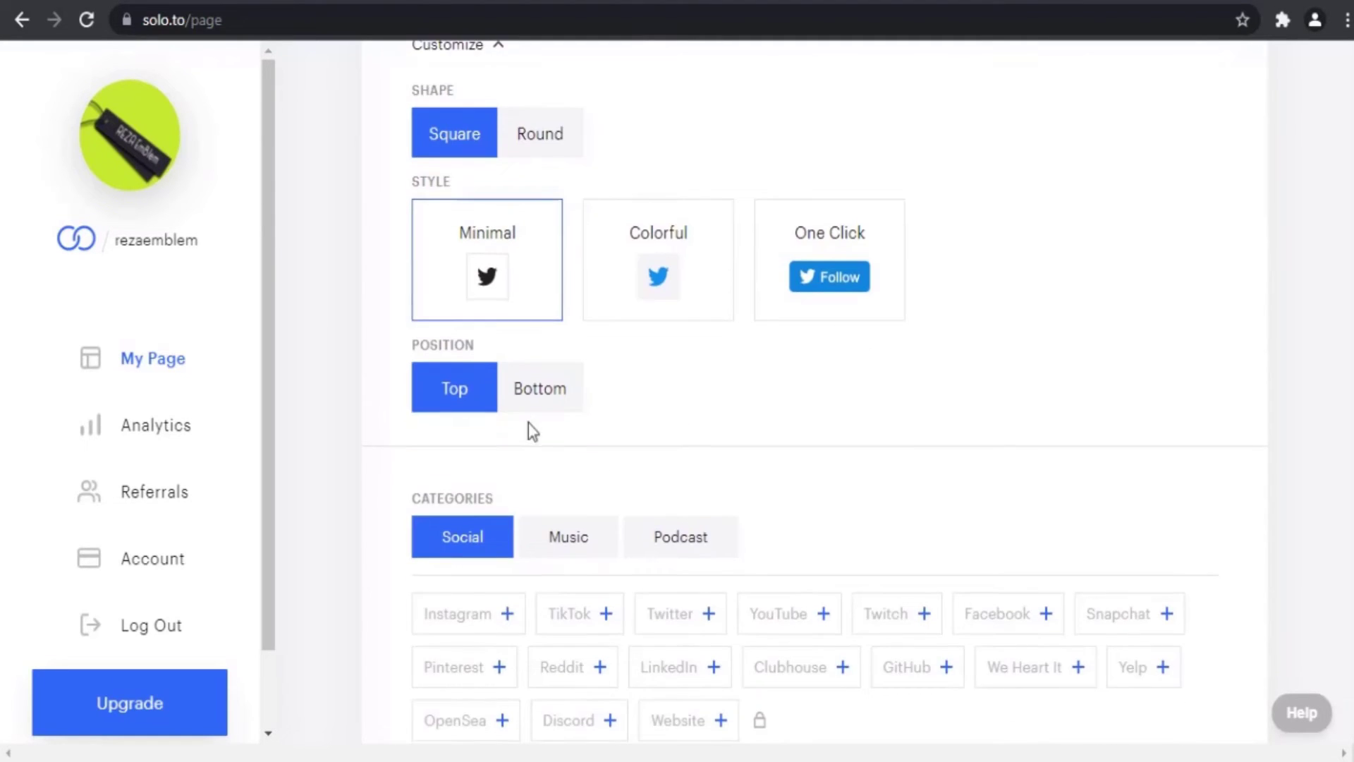
left_click(534, 404)
scroll(532, 423, "down", 2)
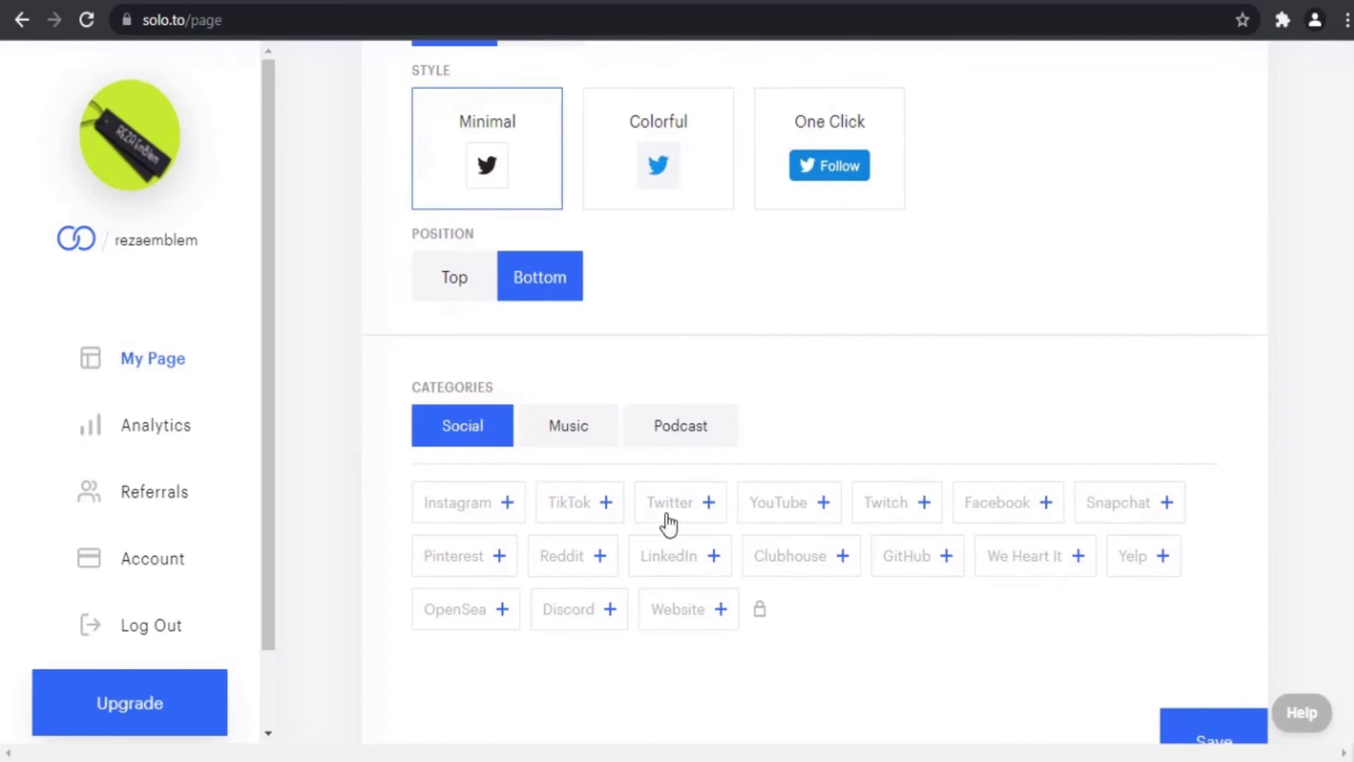
Step: Browse the Music and Podcast content categories
left_click(578, 446)
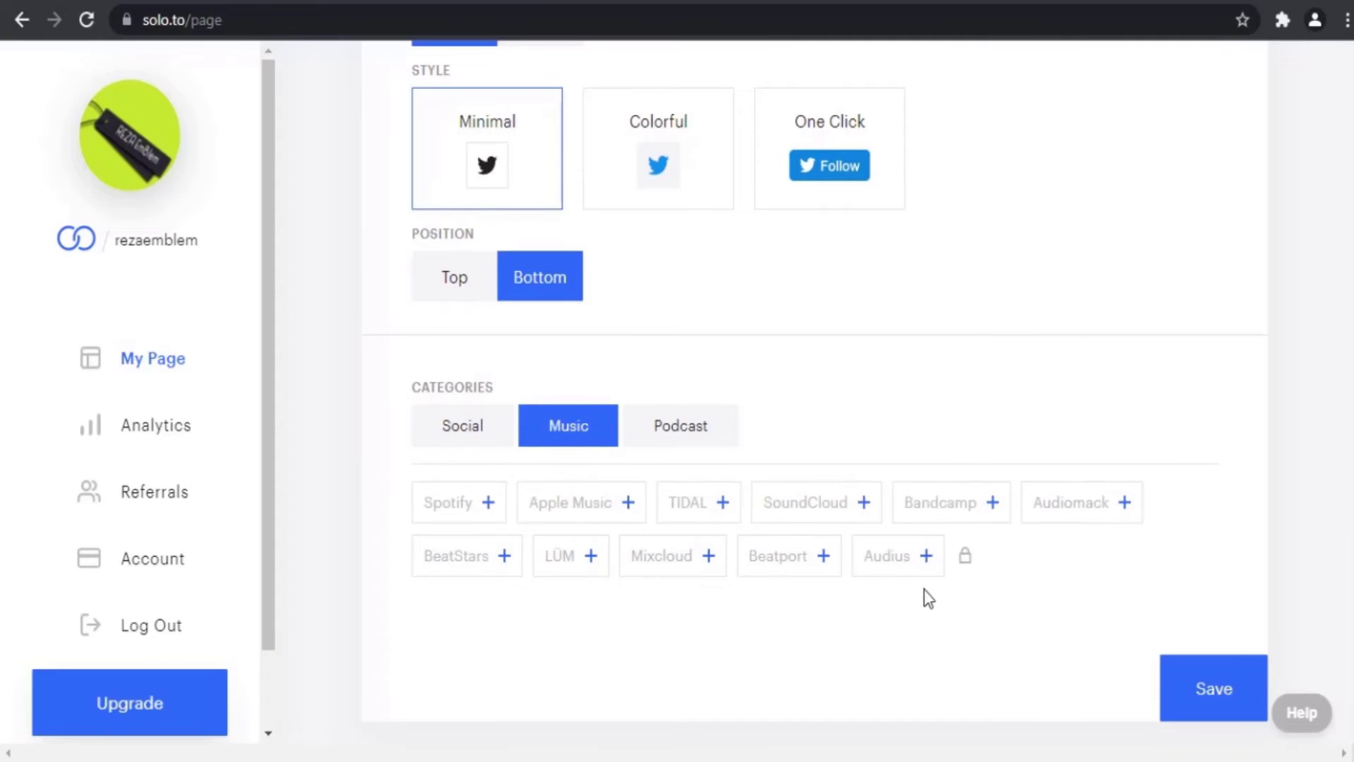
left_click(684, 430)
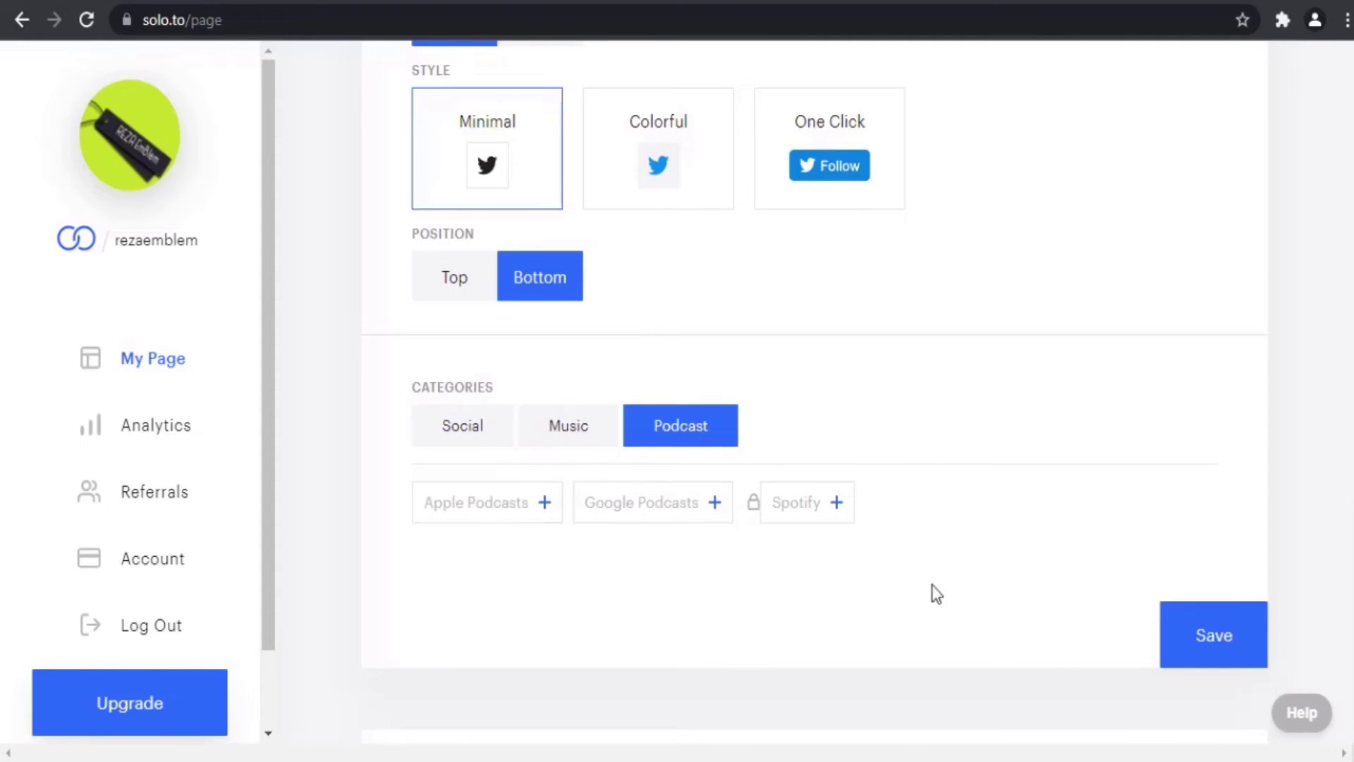
scroll(705, 543, "down", 5)
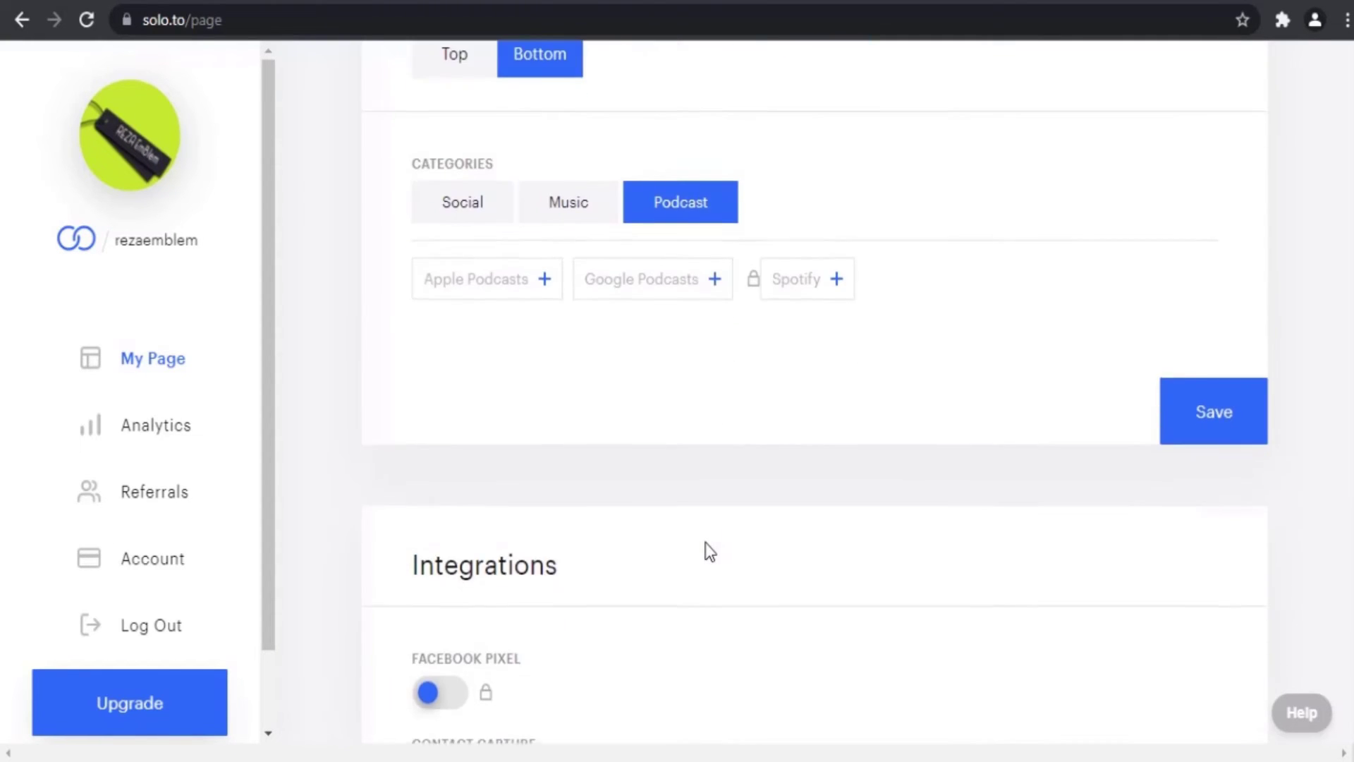
scroll(707, 552, "down", 1)
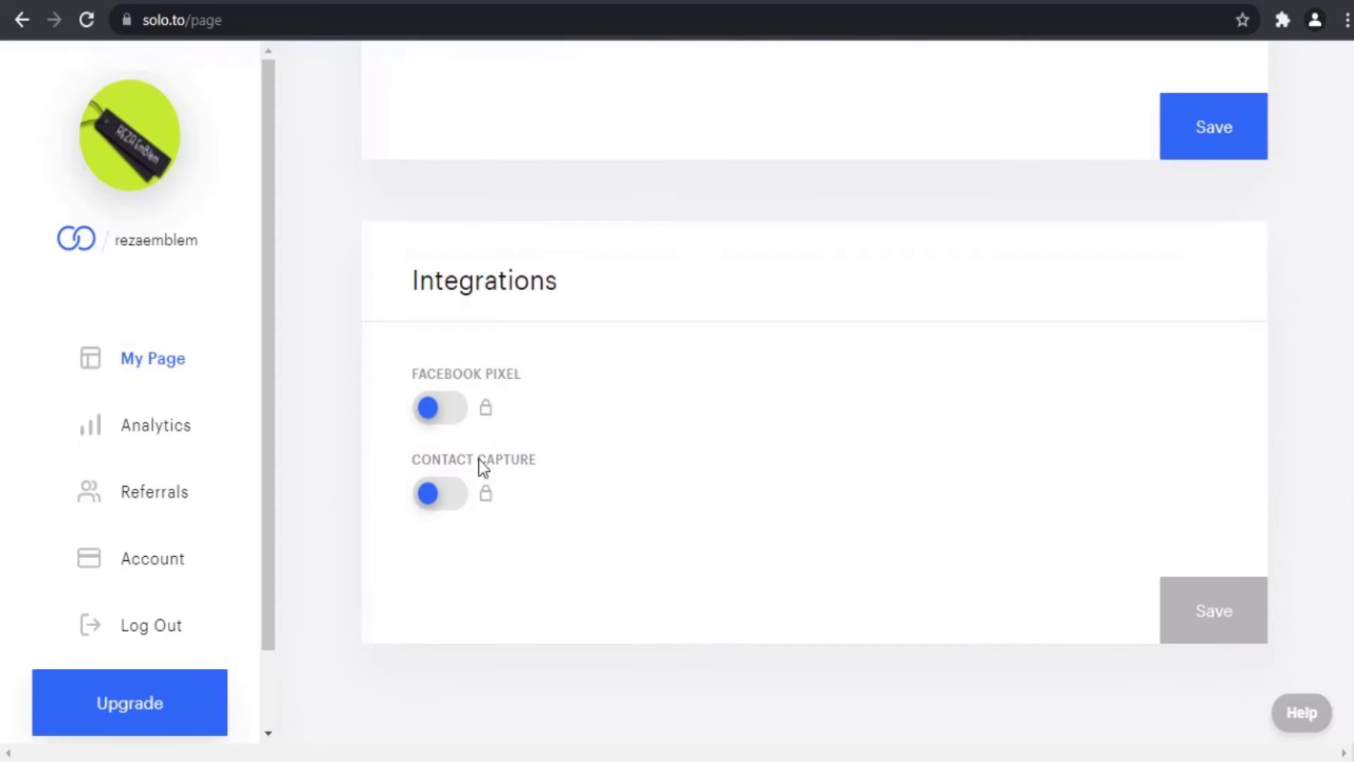
scroll(677, 531, "up", 10)
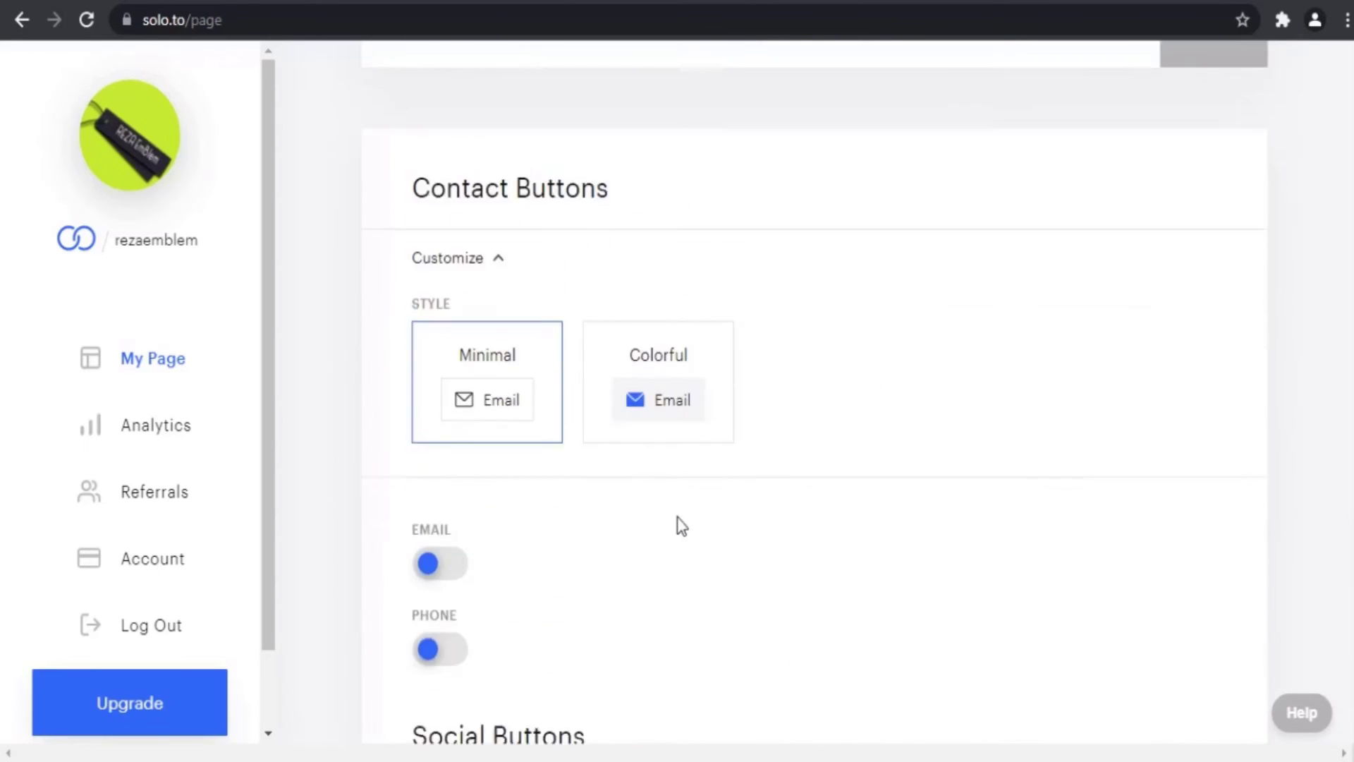
scroll(665, 514, "up", 7)
Step: Add a Facebook link using the address pasted from the notes
left_click(515, 293)
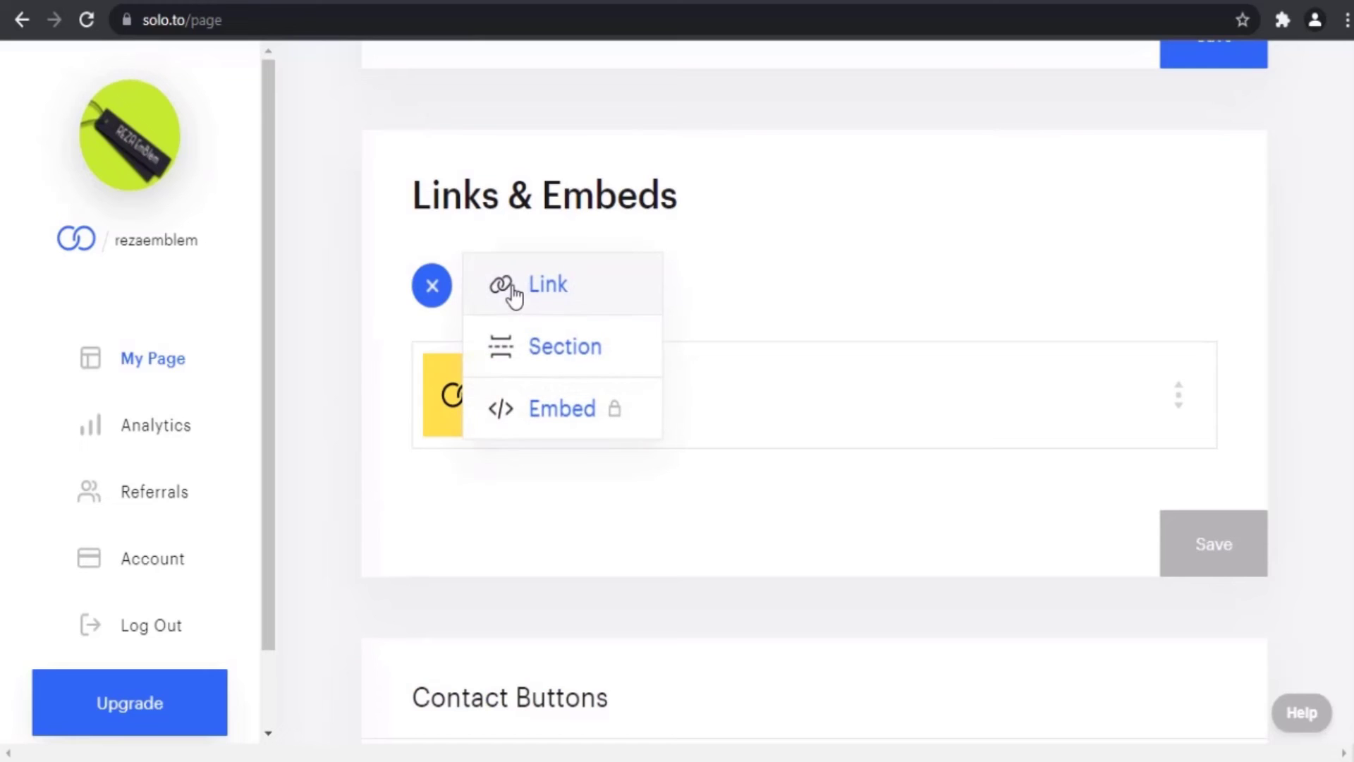
left_click(523, 296)
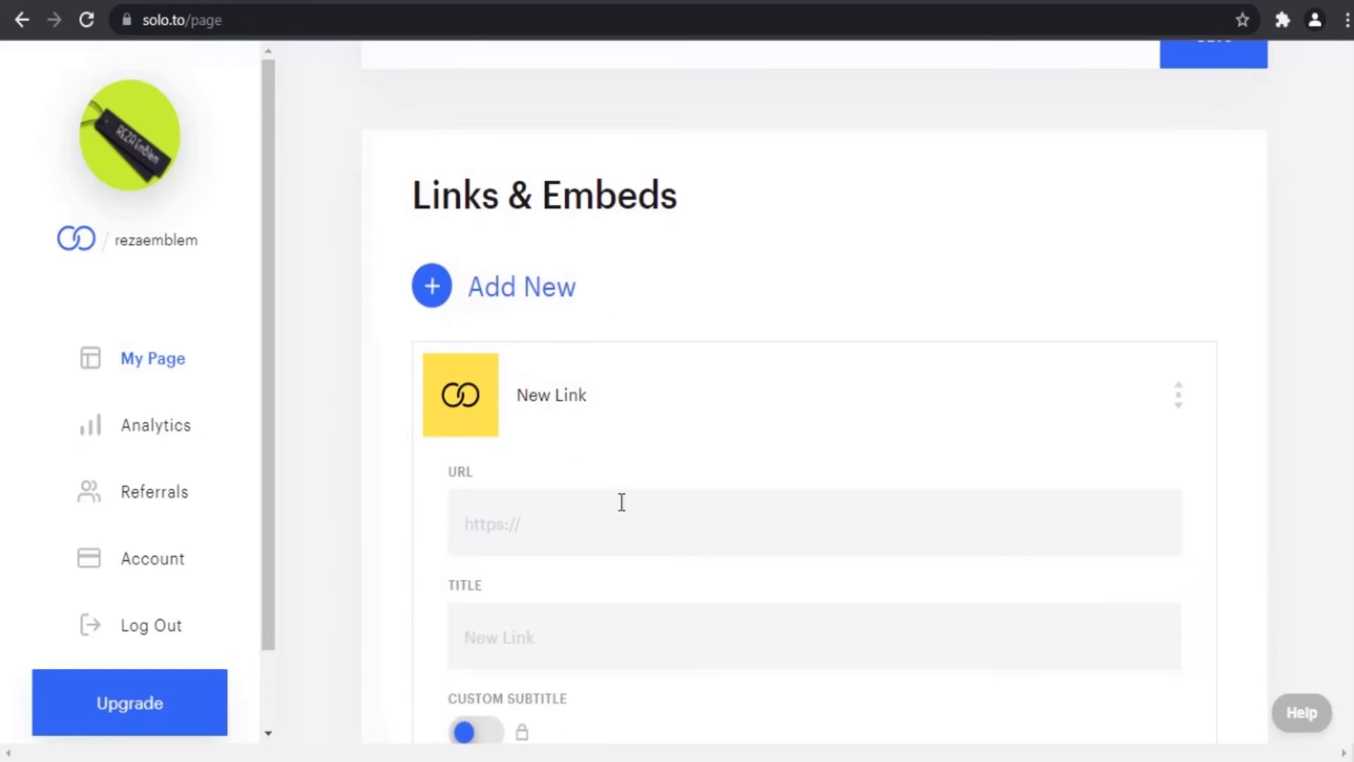
key("alt+Tab")
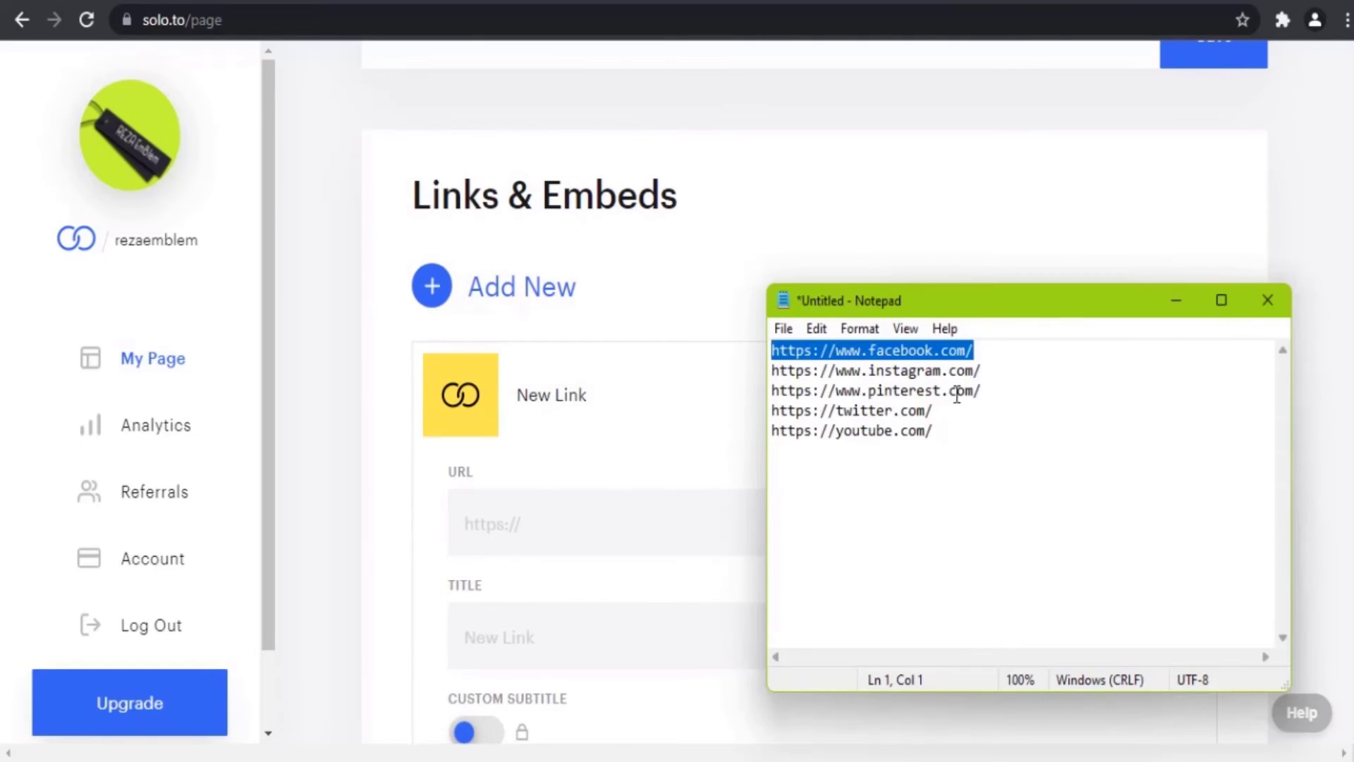
left_click(561, 538)
type("https://www.facebook.com/")
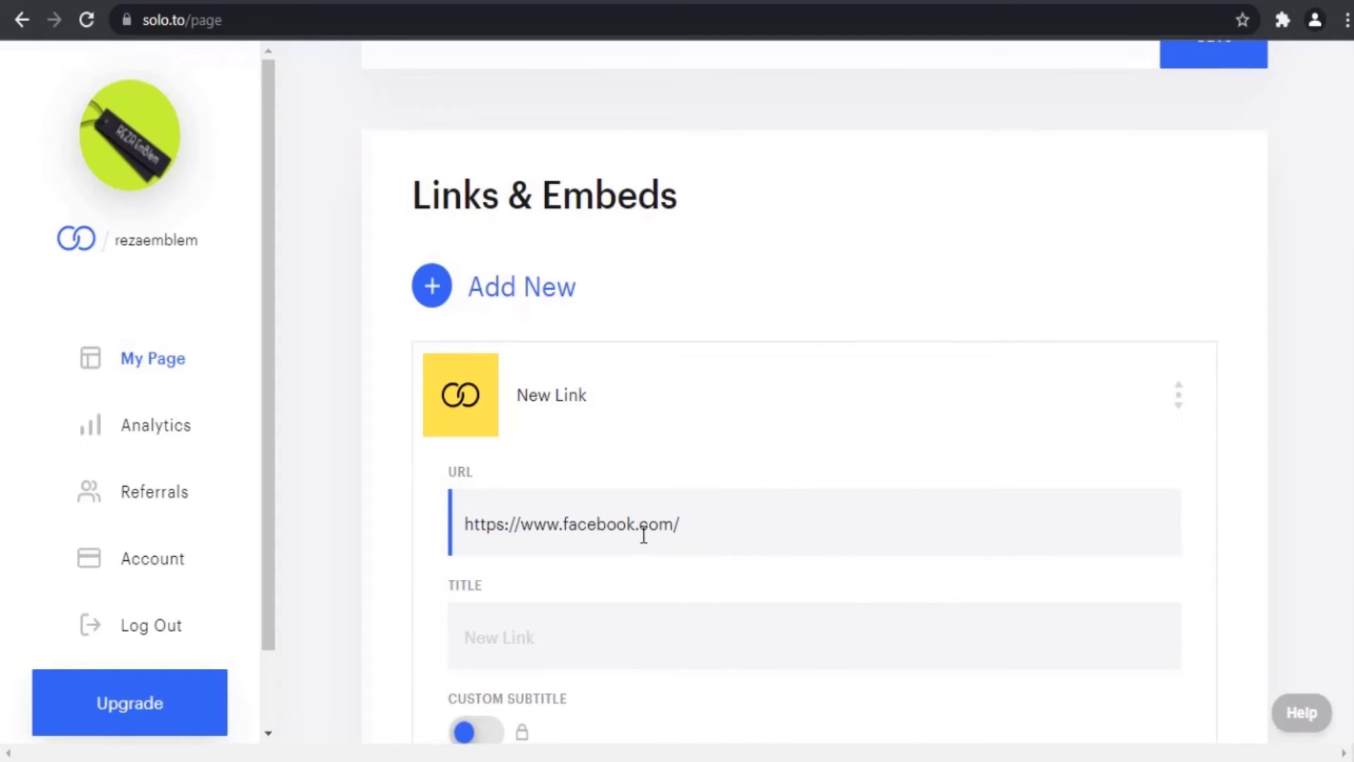
scroll(644, 534, "down", 2)
scroll(649, 537, "down", 5)
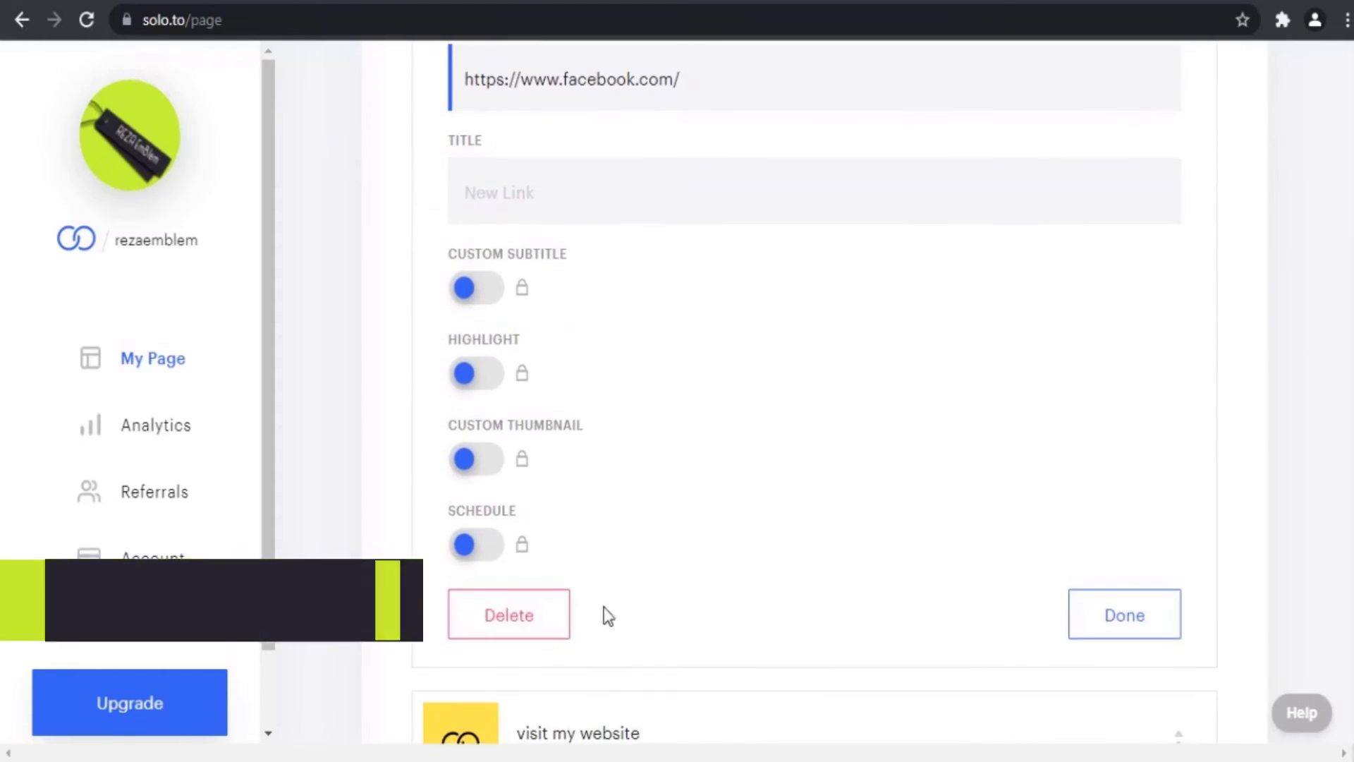
left_click(1133, 626)
Step: Add a section divider and move 'visit my website' above it
scroll(886, 559, "up", 4)
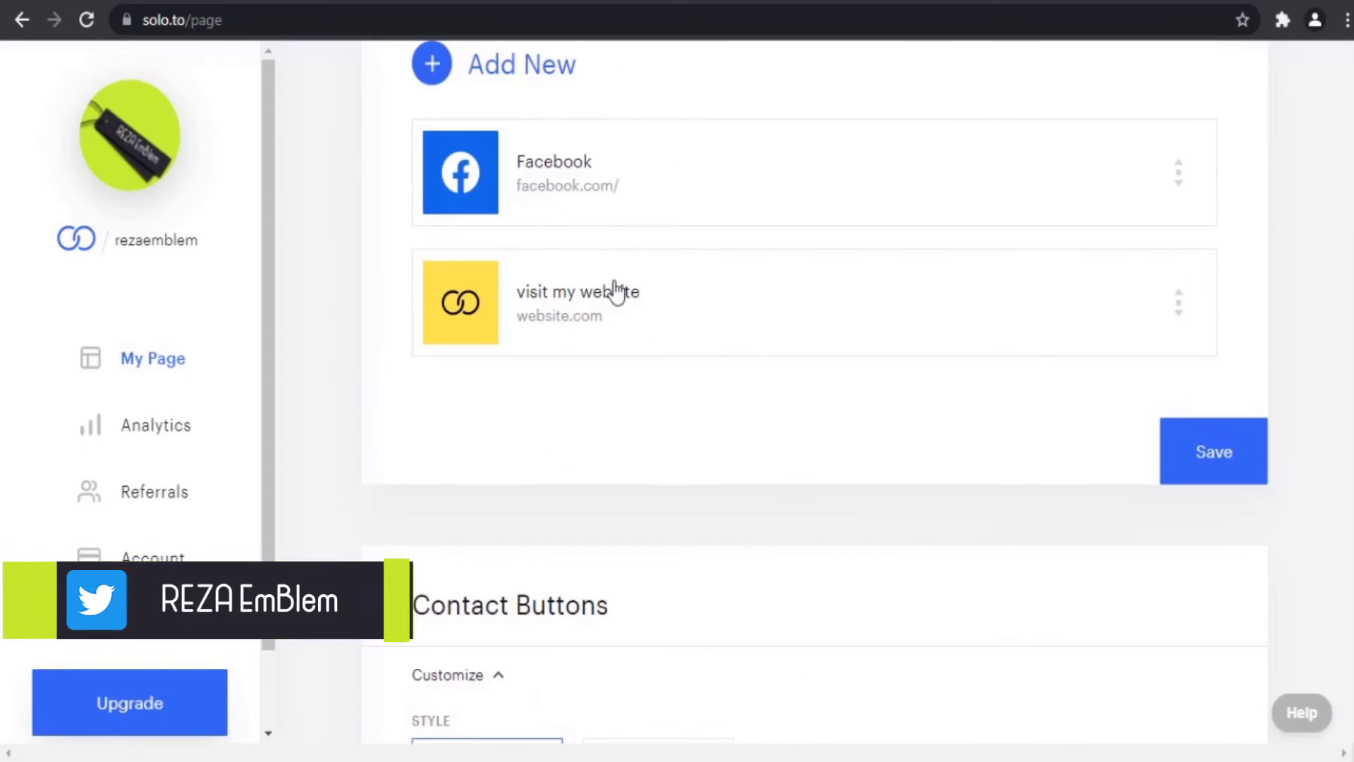
scroll(1128, 441, "up", 2)
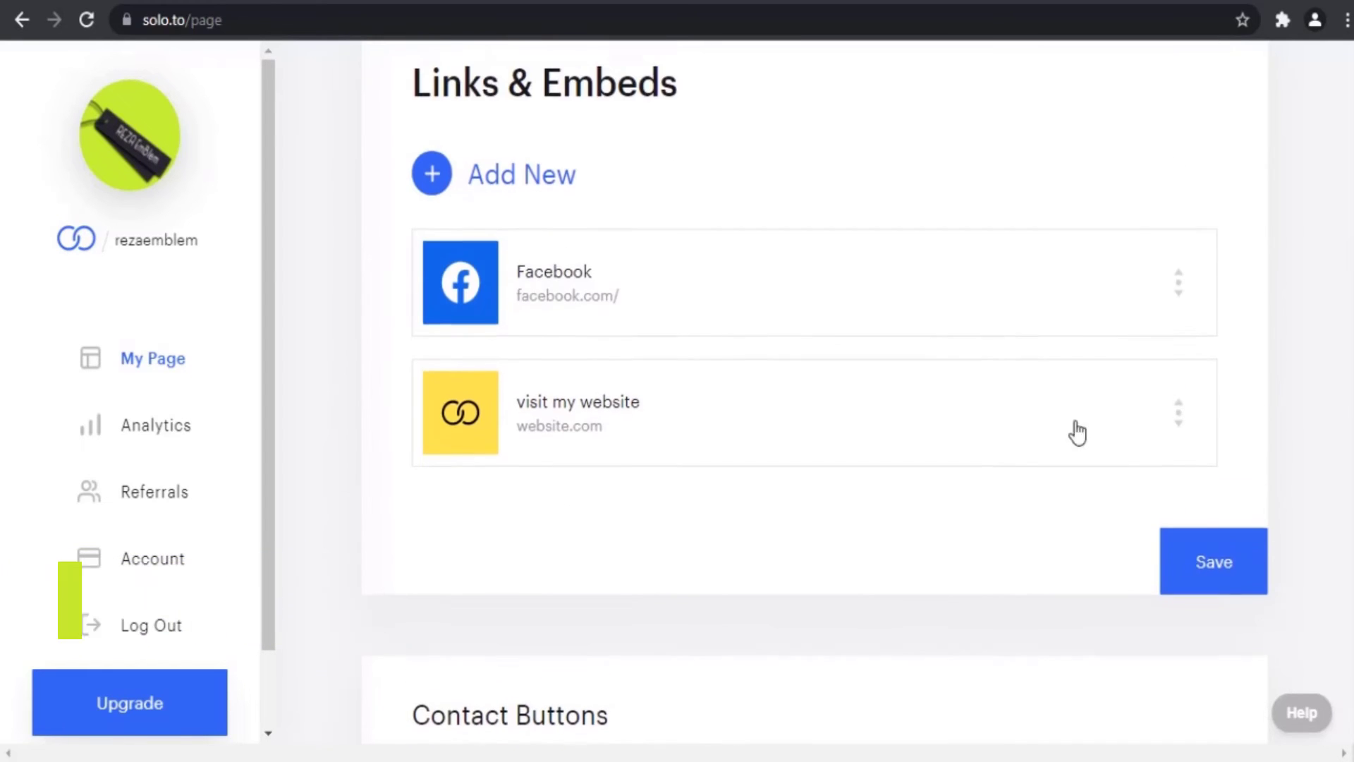
left_click(541, 181)
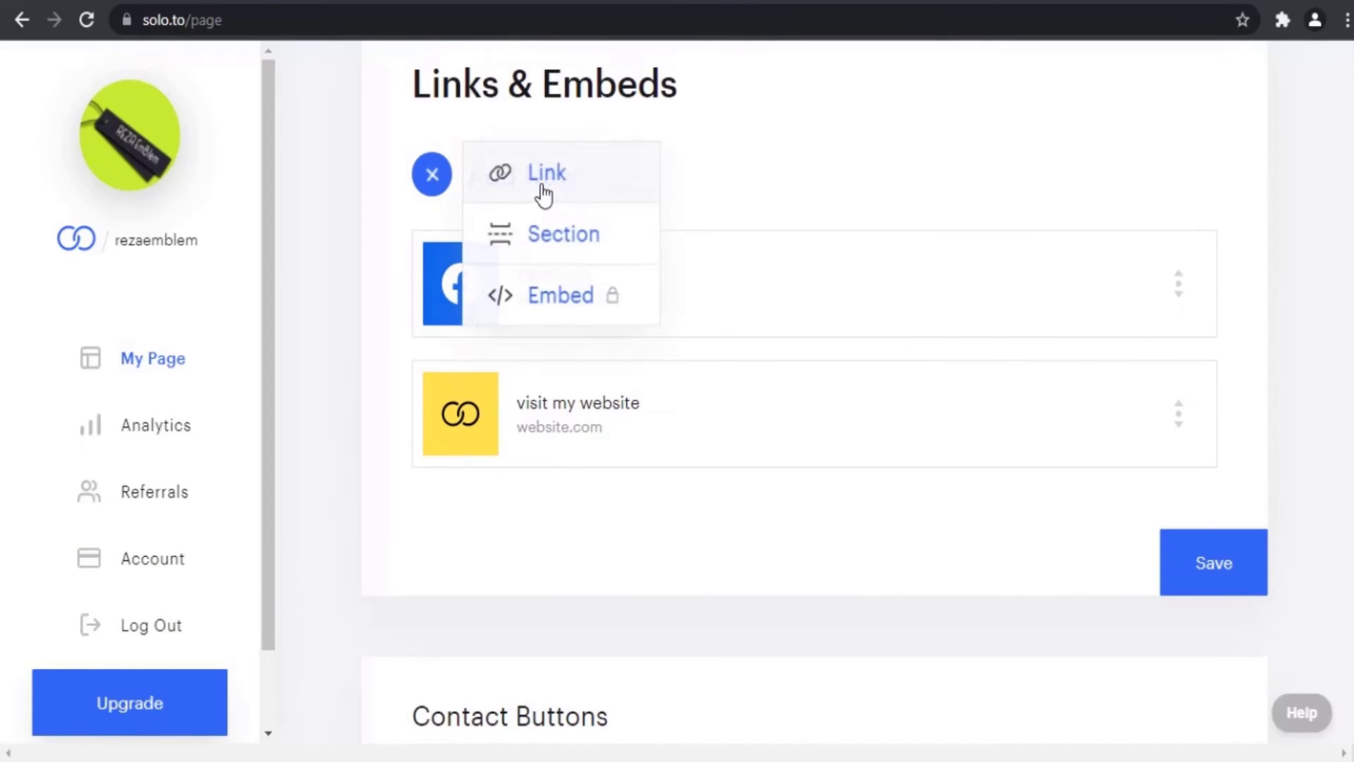
left_click(562, 243)
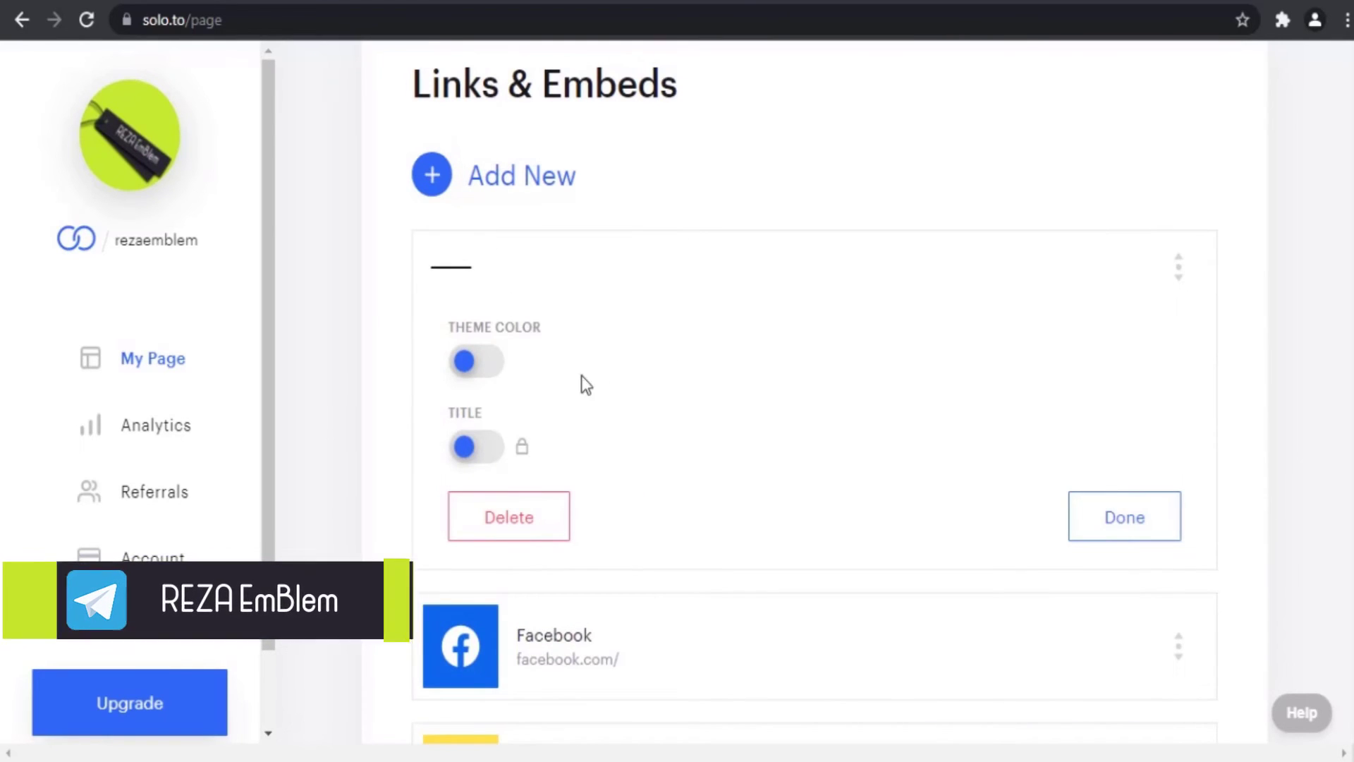
left_click(1162, 541)
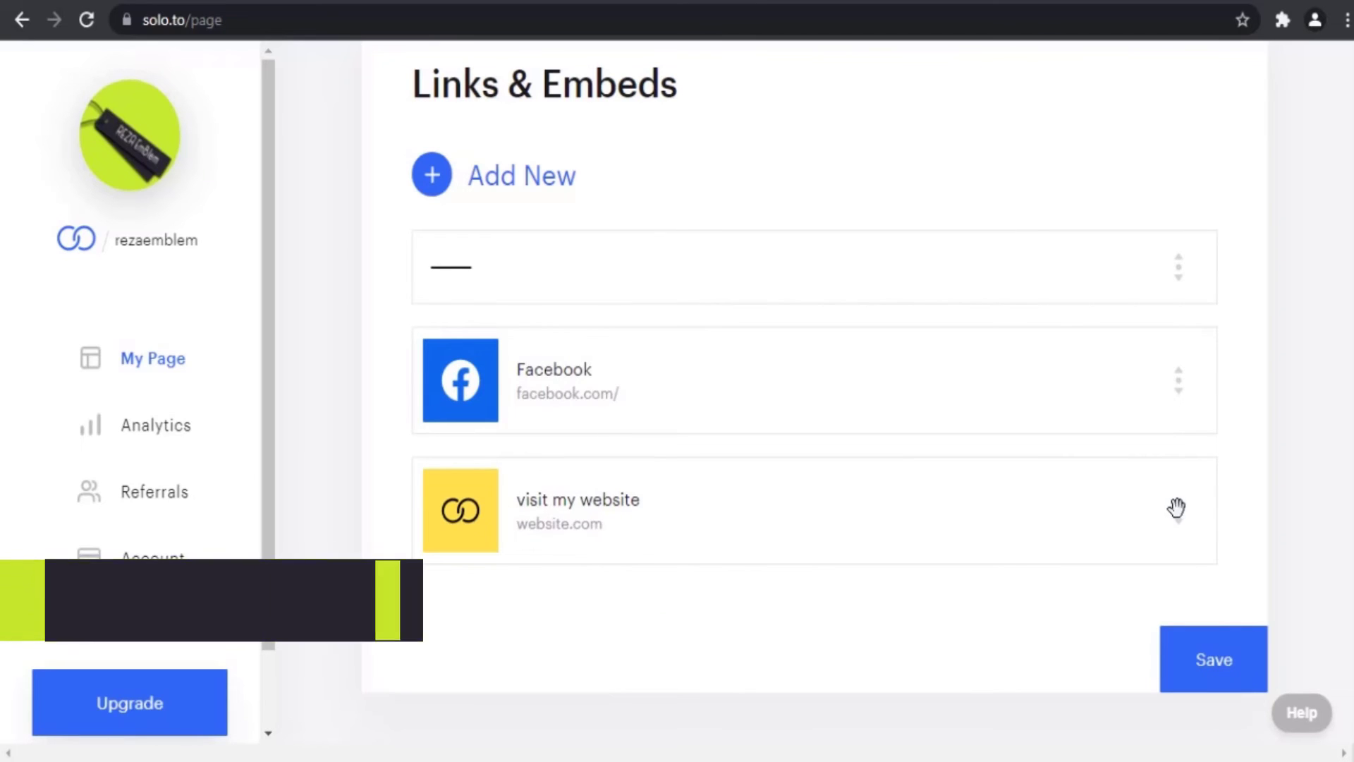
left_click_drag(1177, 509, 1152, 254)
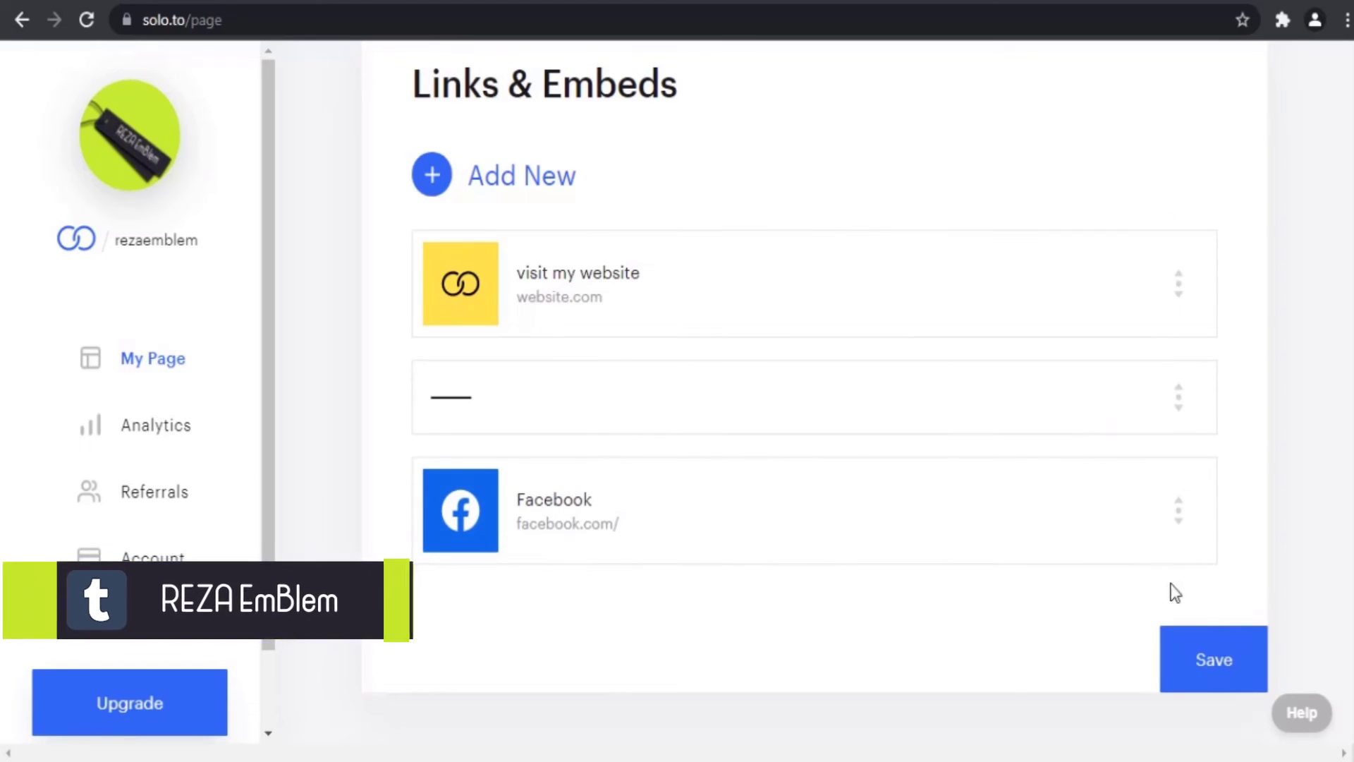
left_click(553, 186)
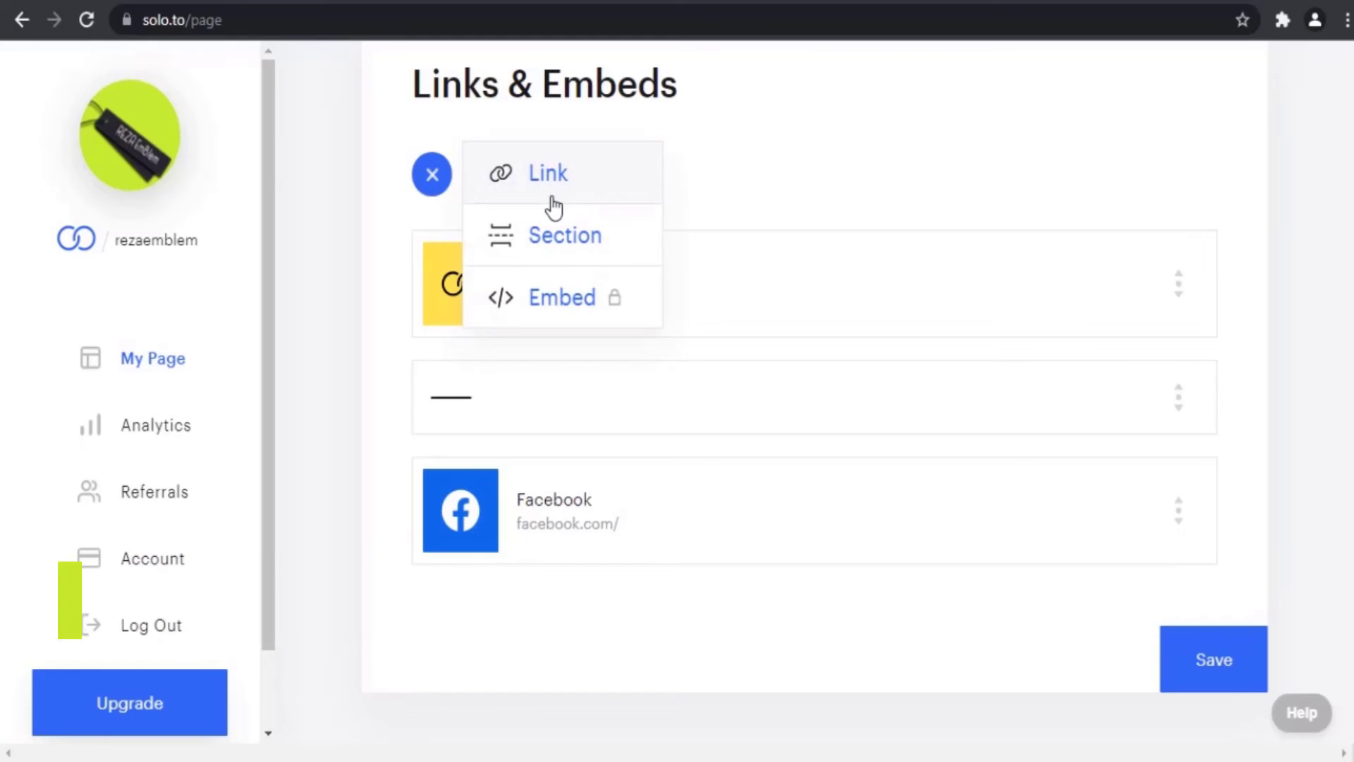
left_click(551, 192)
key("alt+Tab")
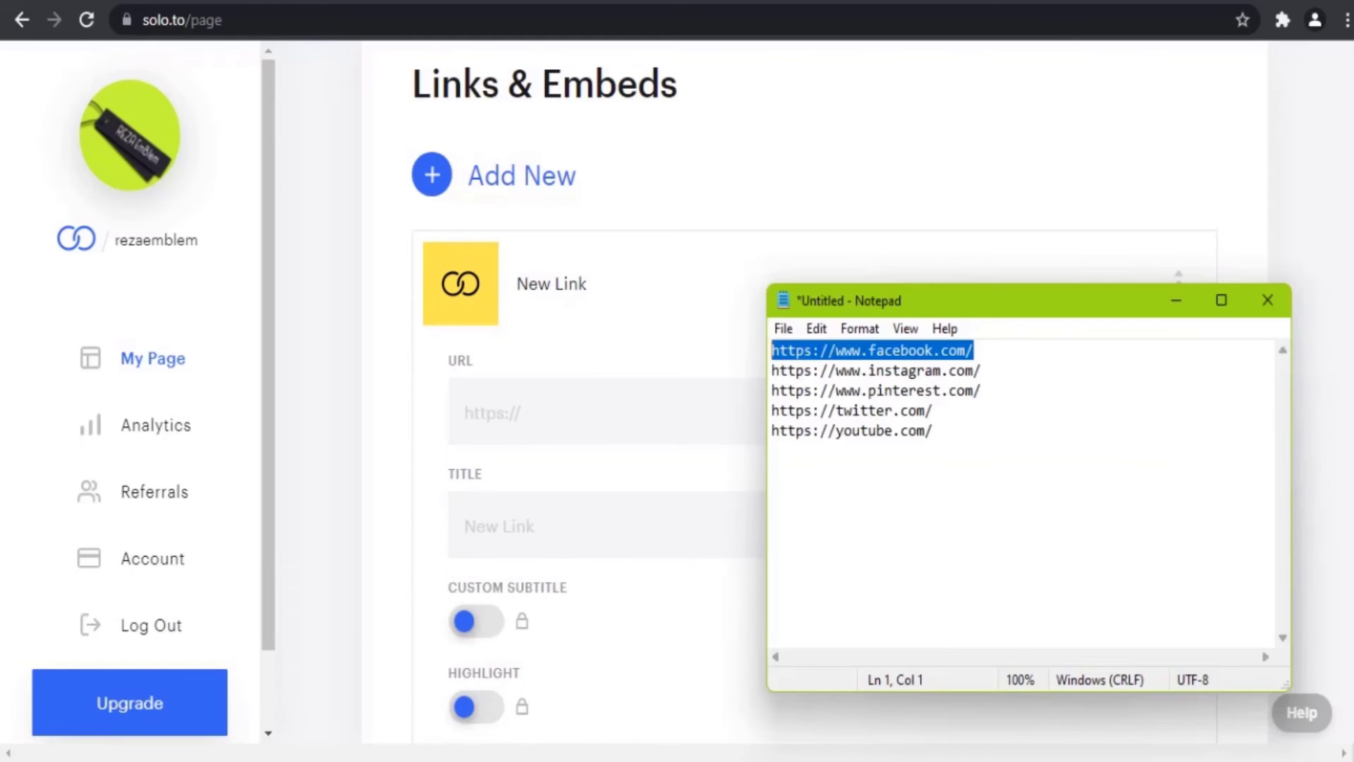
left_click_drag(983, 369, 734, 361)
key("ctrl+c")
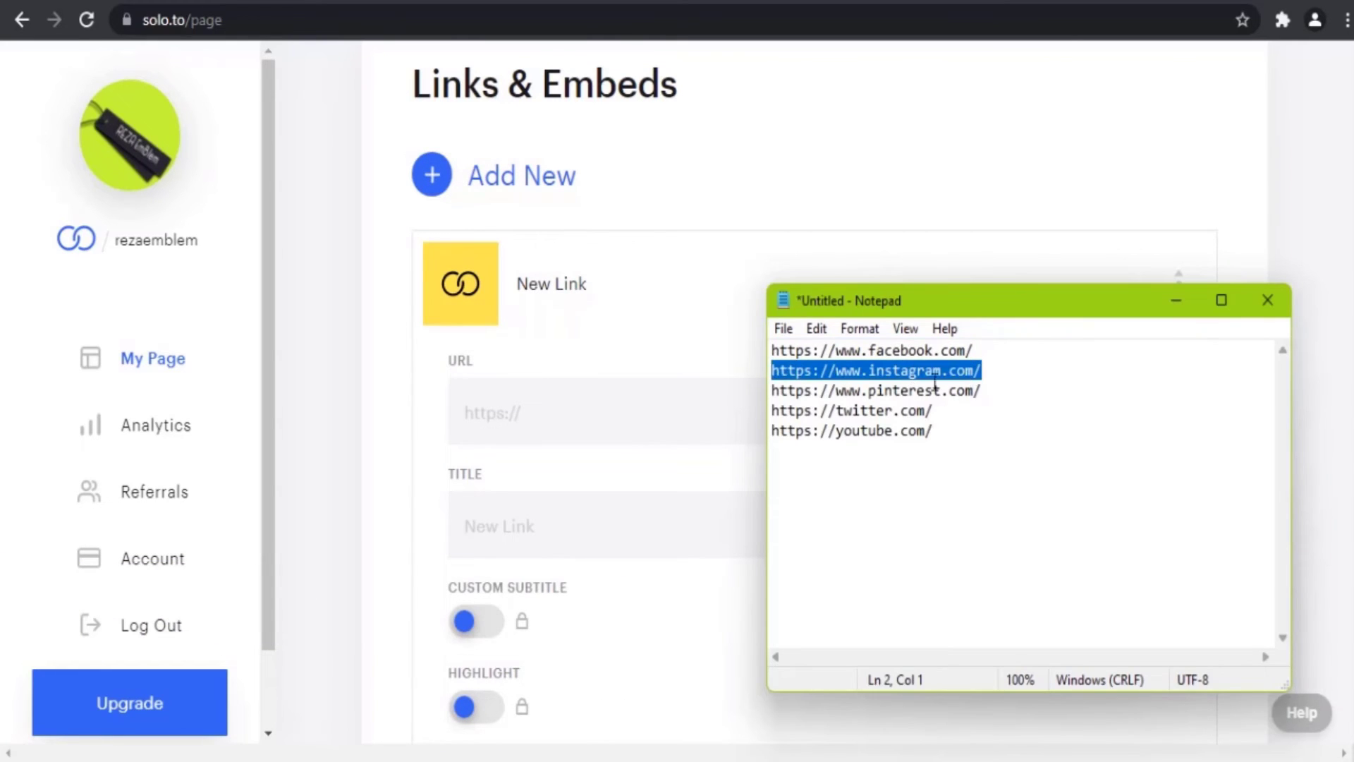
left_click(509, 414)
key("ctrl+v")
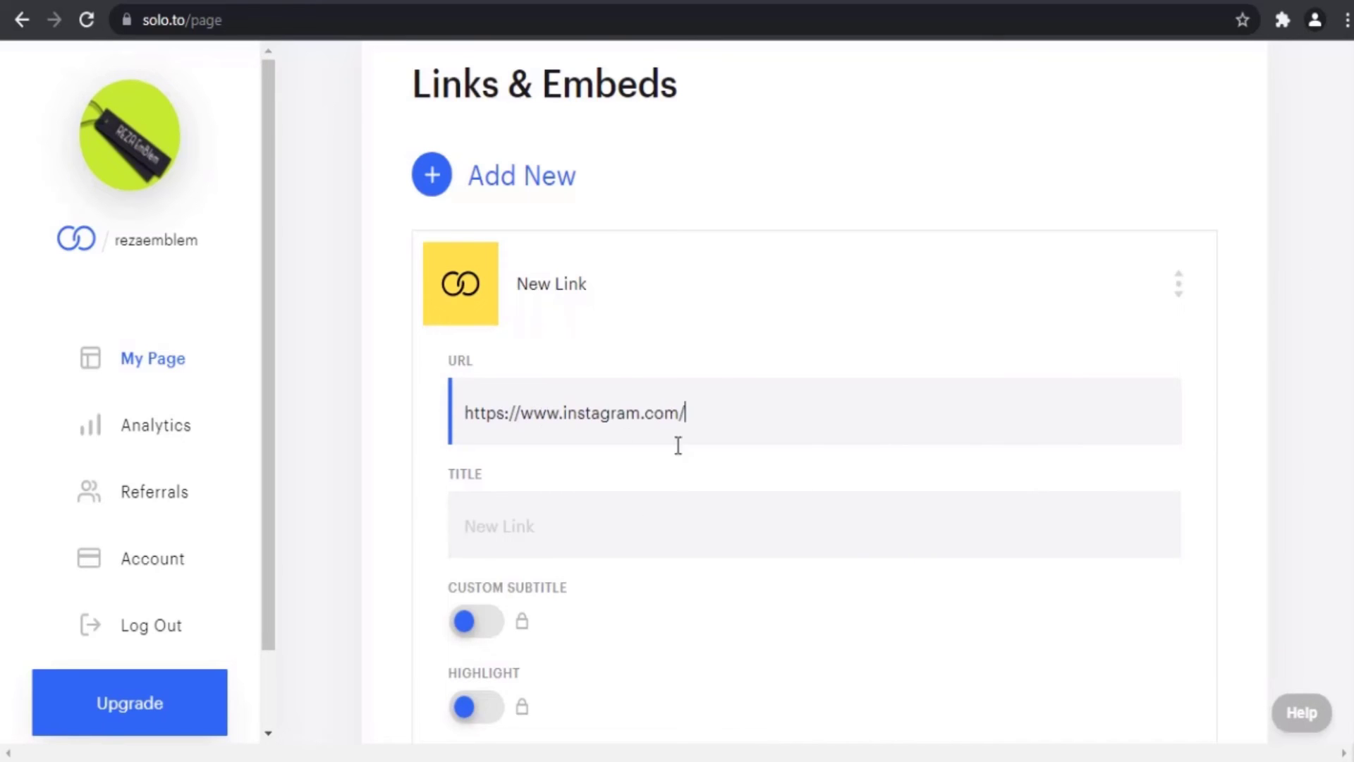
Step: Title the Instagram link 'follow my instagram' and finish it
left_click(624, 540)
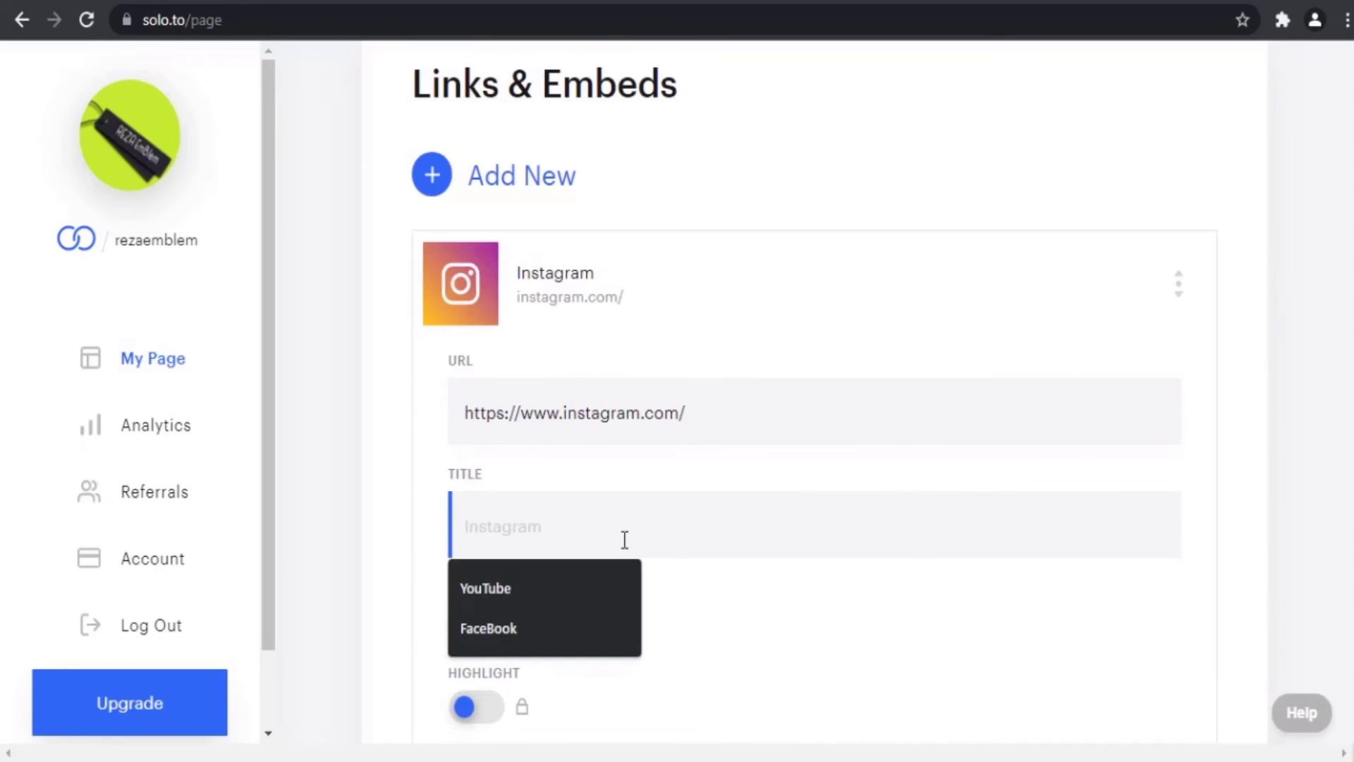
type("fol")
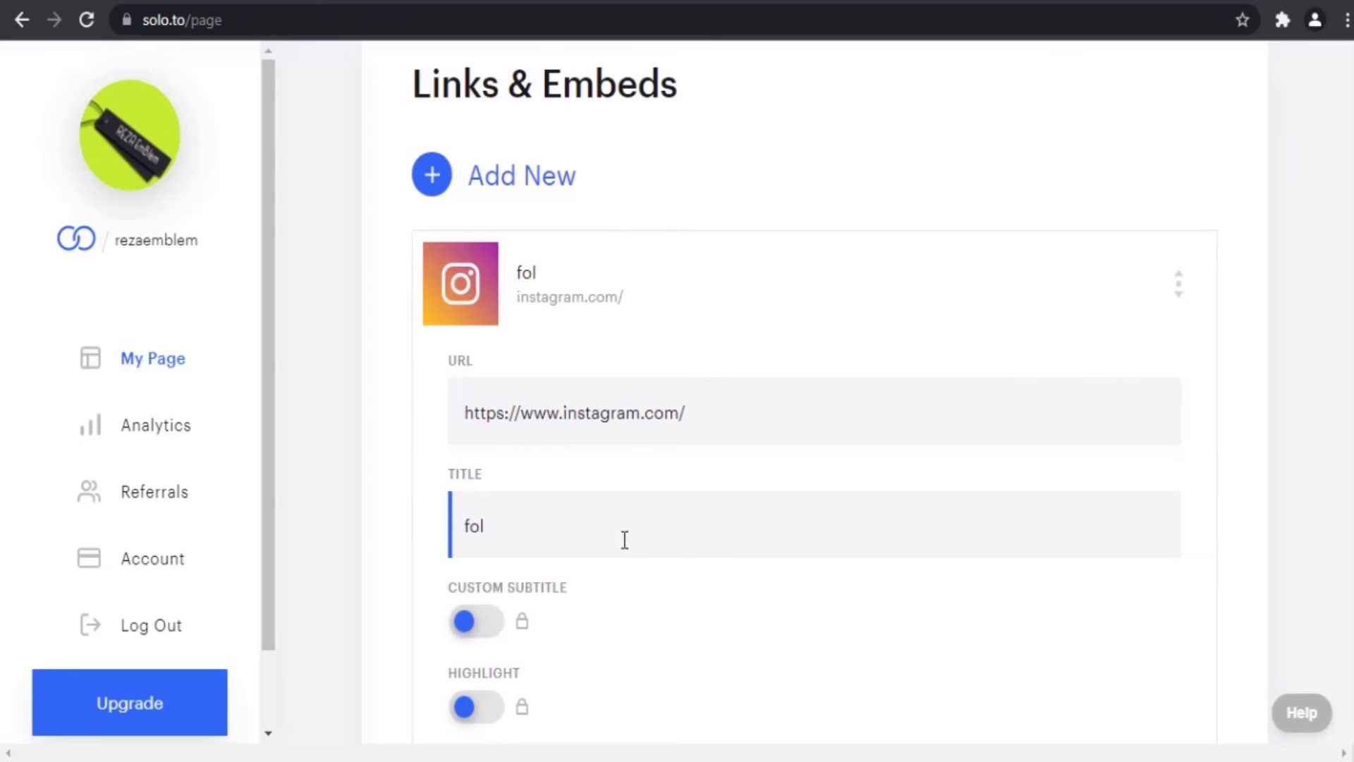
type("ll")
key("BackSpace")
key("BackSpace")
key("BackSpace")
key("BackSpace")
key("BackSpace")
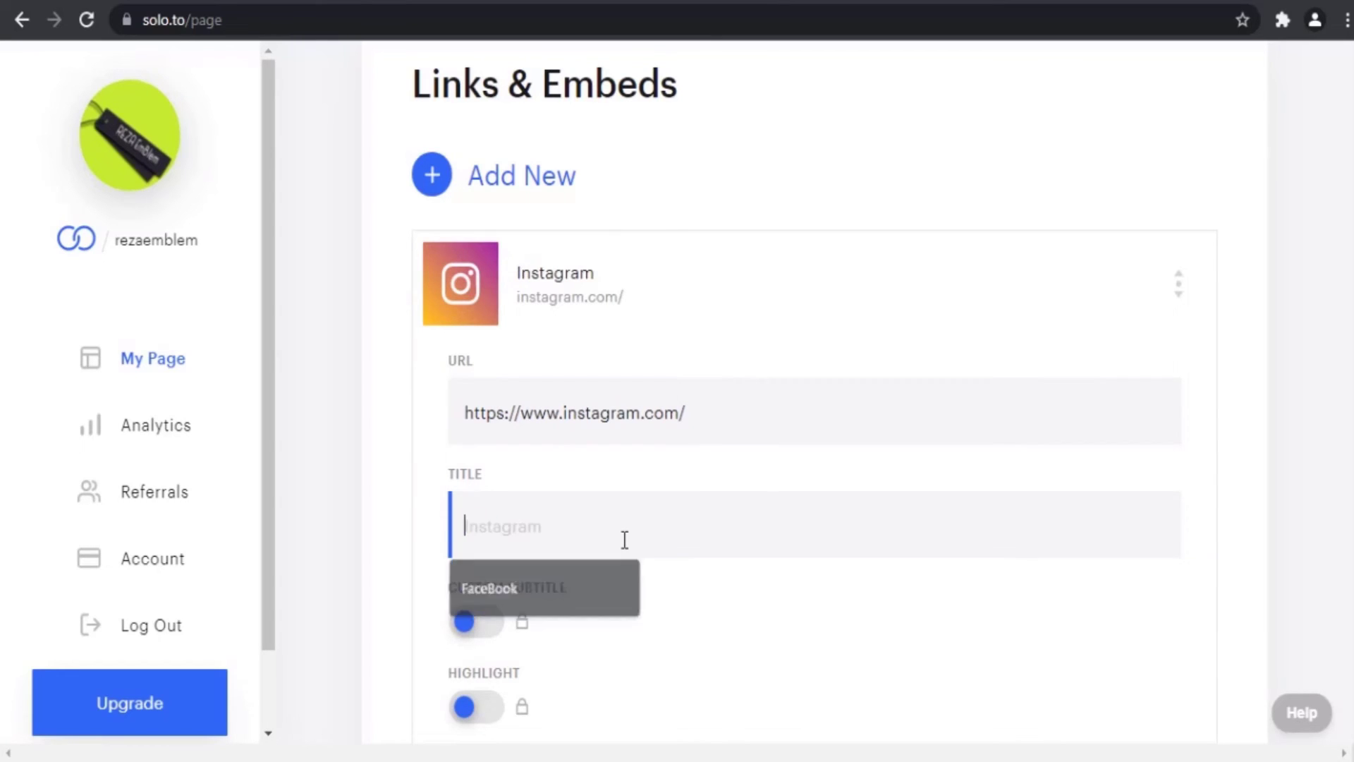
type("follow my instagram")
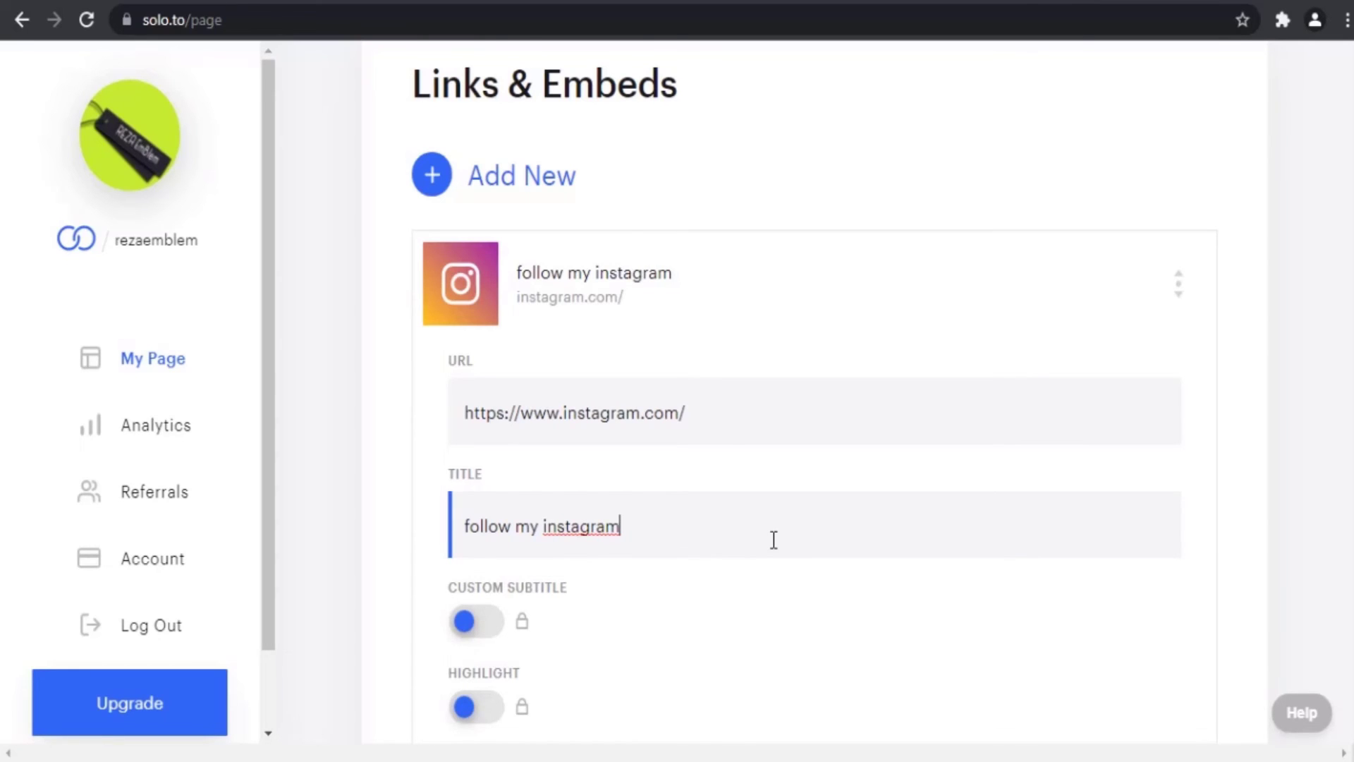
scroll(774, 539, "down", 2)
scroll(972, 540, "down", 5)
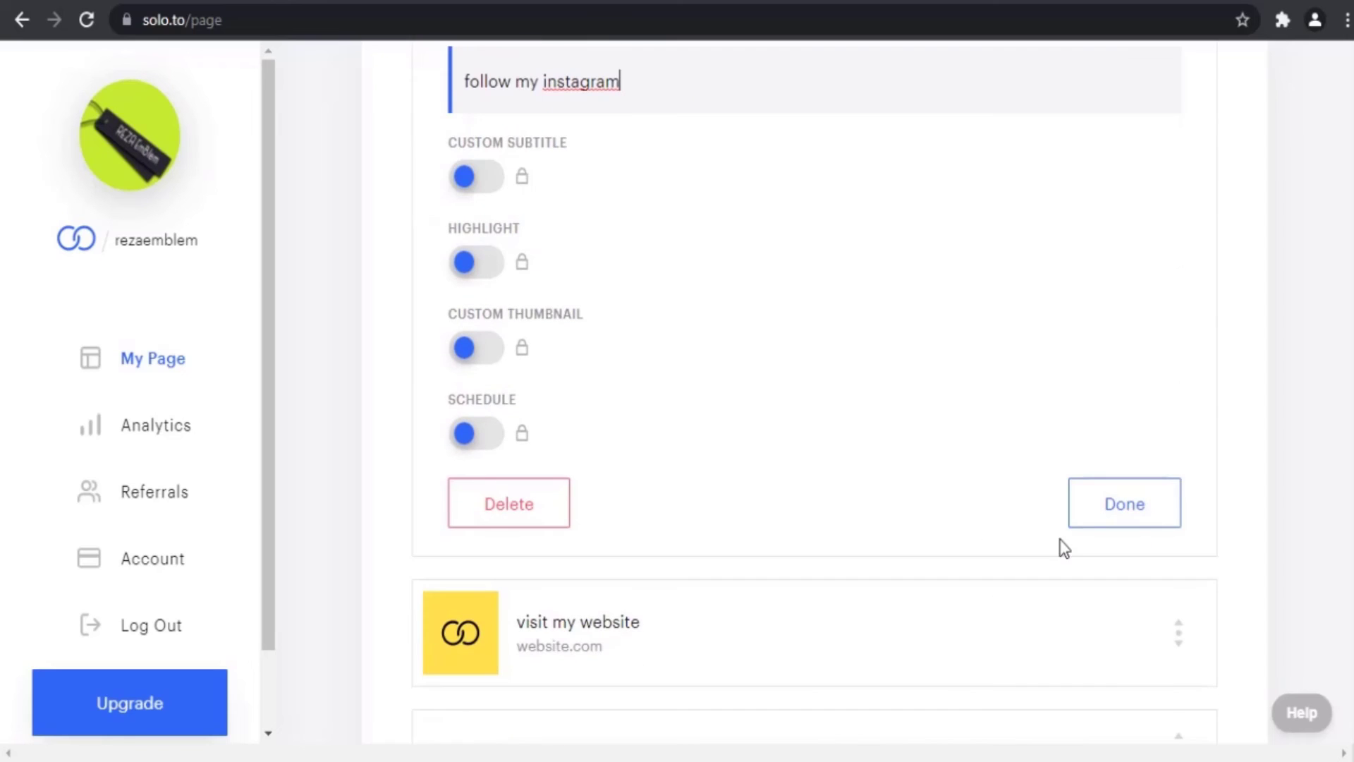
left_click(1098, 518)
Step: Save the links list and preview the page as visitors see it
left_click(1205, 345)
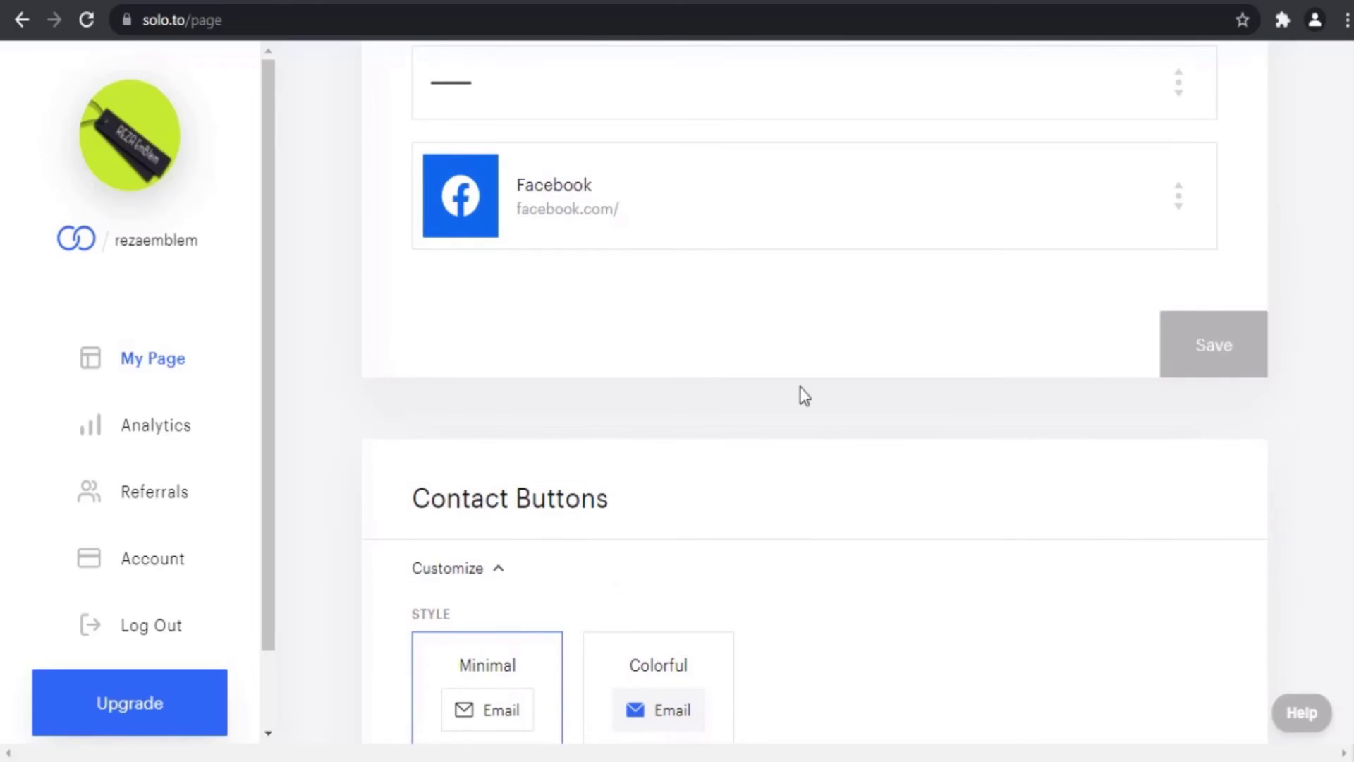
scroll(780, 439, "up", 10)
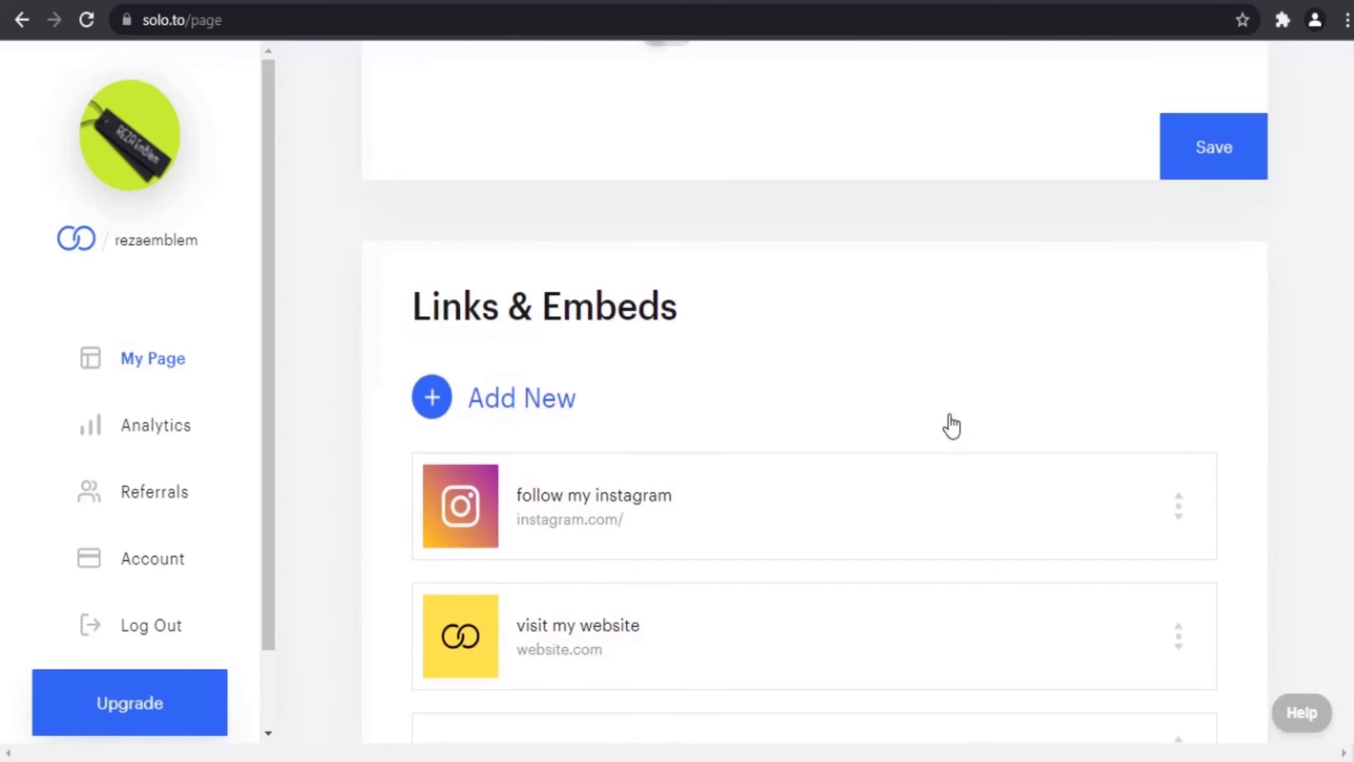
scroll(1198, 212, "up", 3)
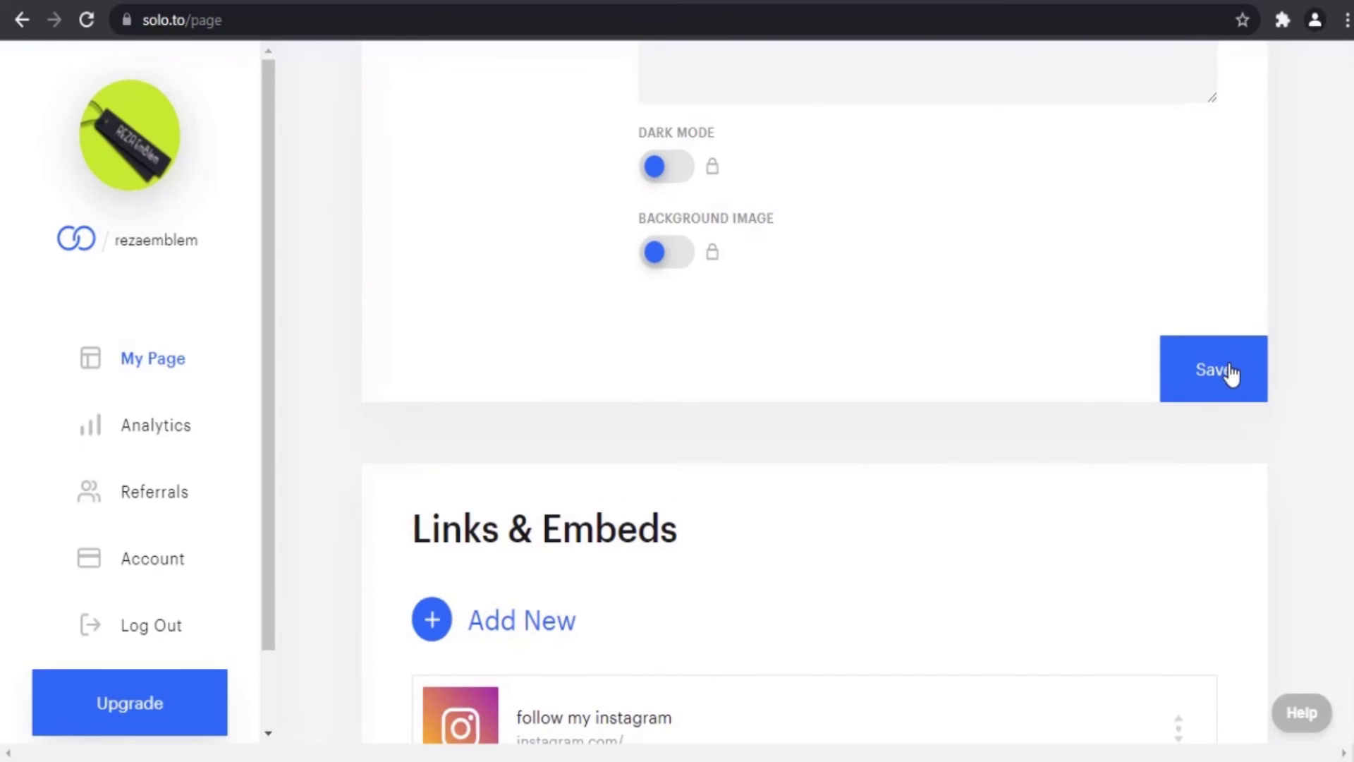
left_click(1230, 374)
scroll(1204, 378, "up", 9)
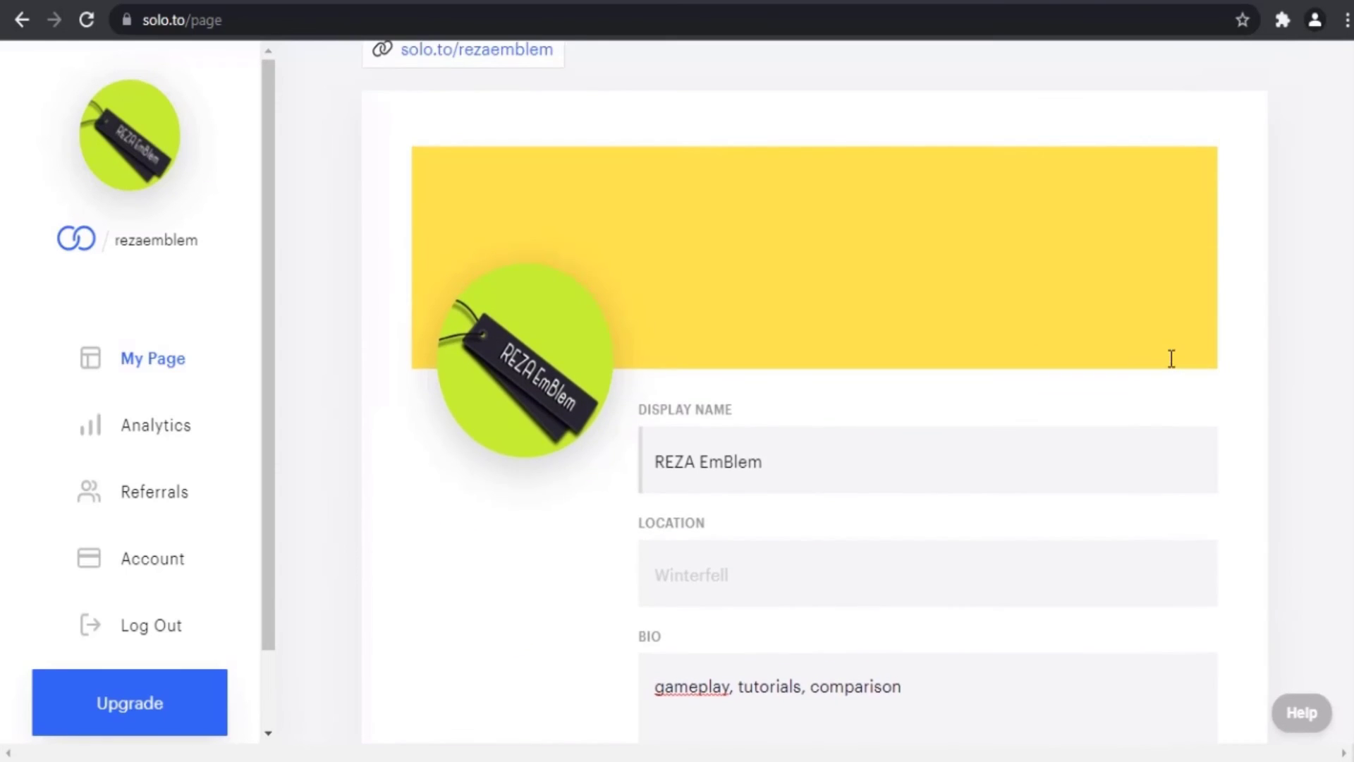
scroll(1172, 359, "up", 2)
left_click(1205, 117)
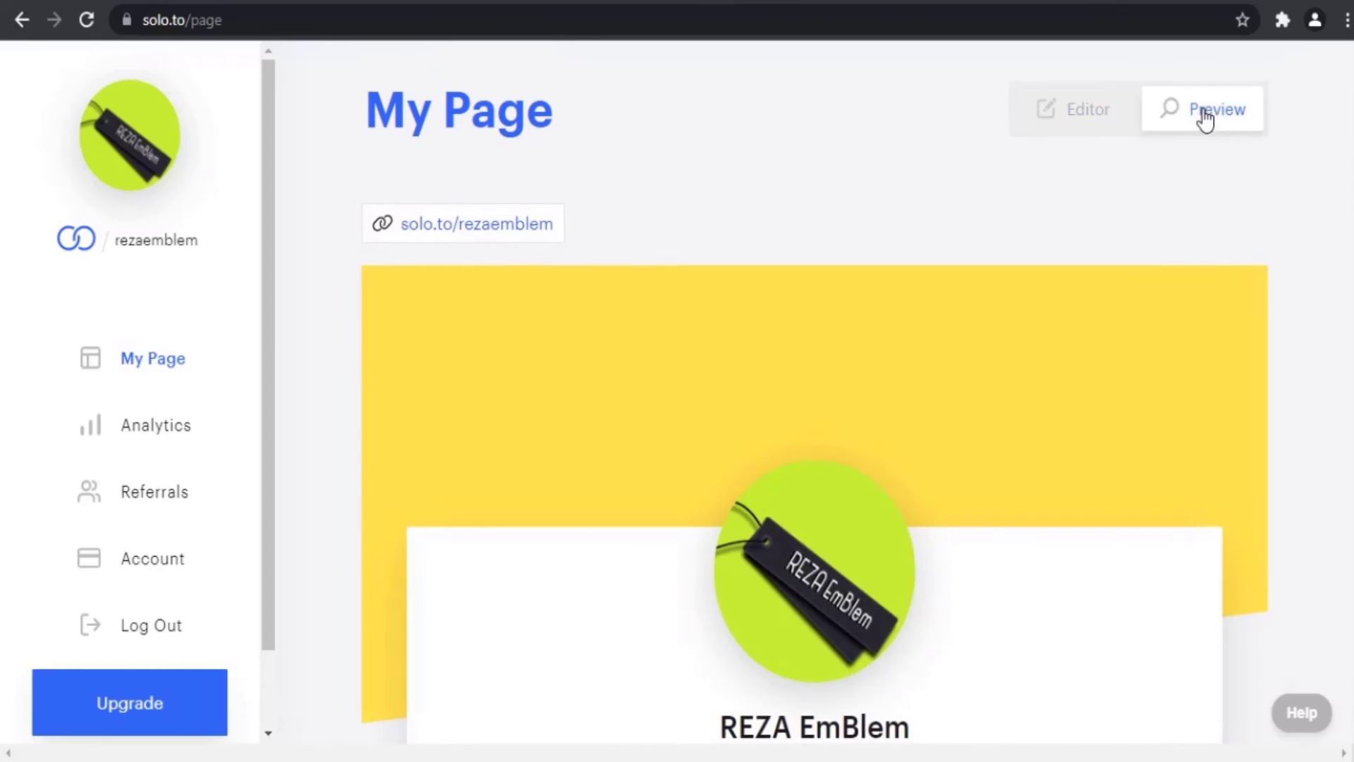
scroll(1058, 211, "down", 8)
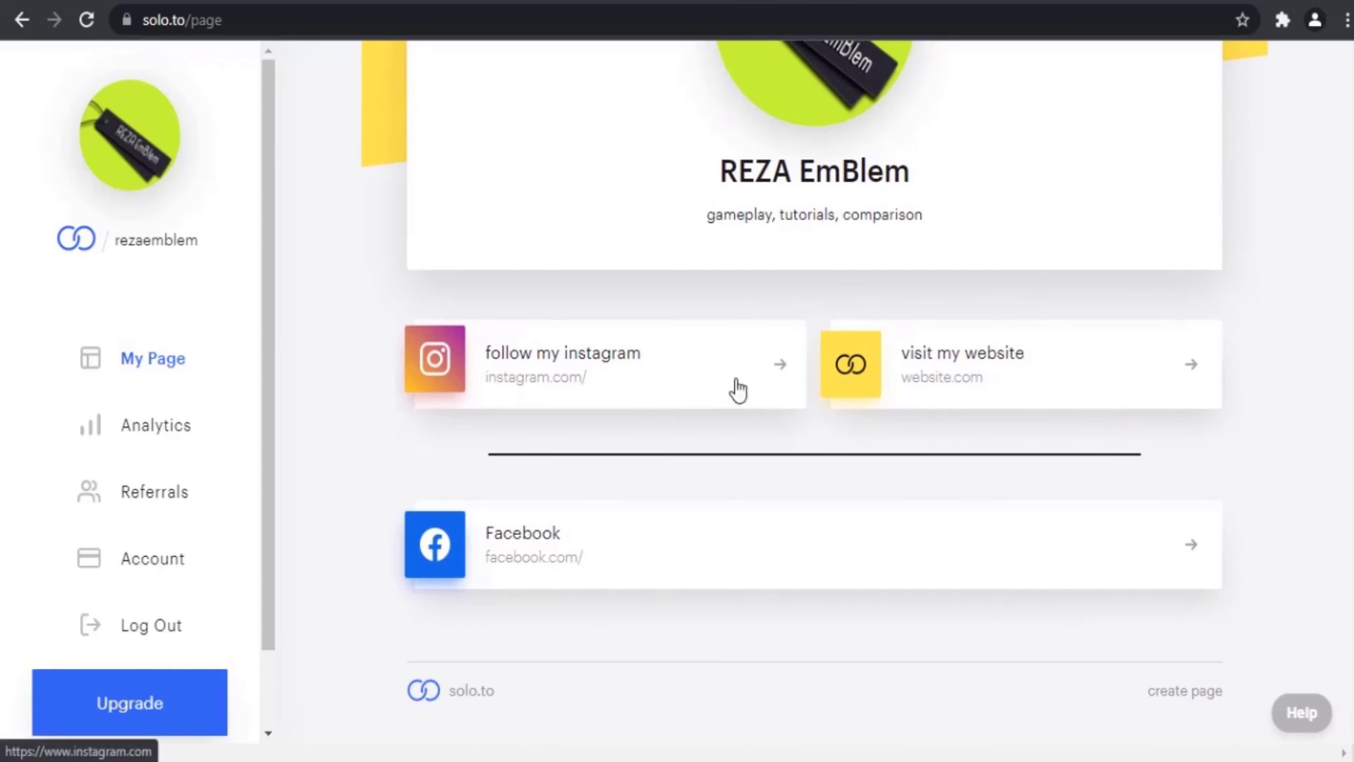
scroll(941, 335, "up", 5)
scroll(942, 335, "up", 3)
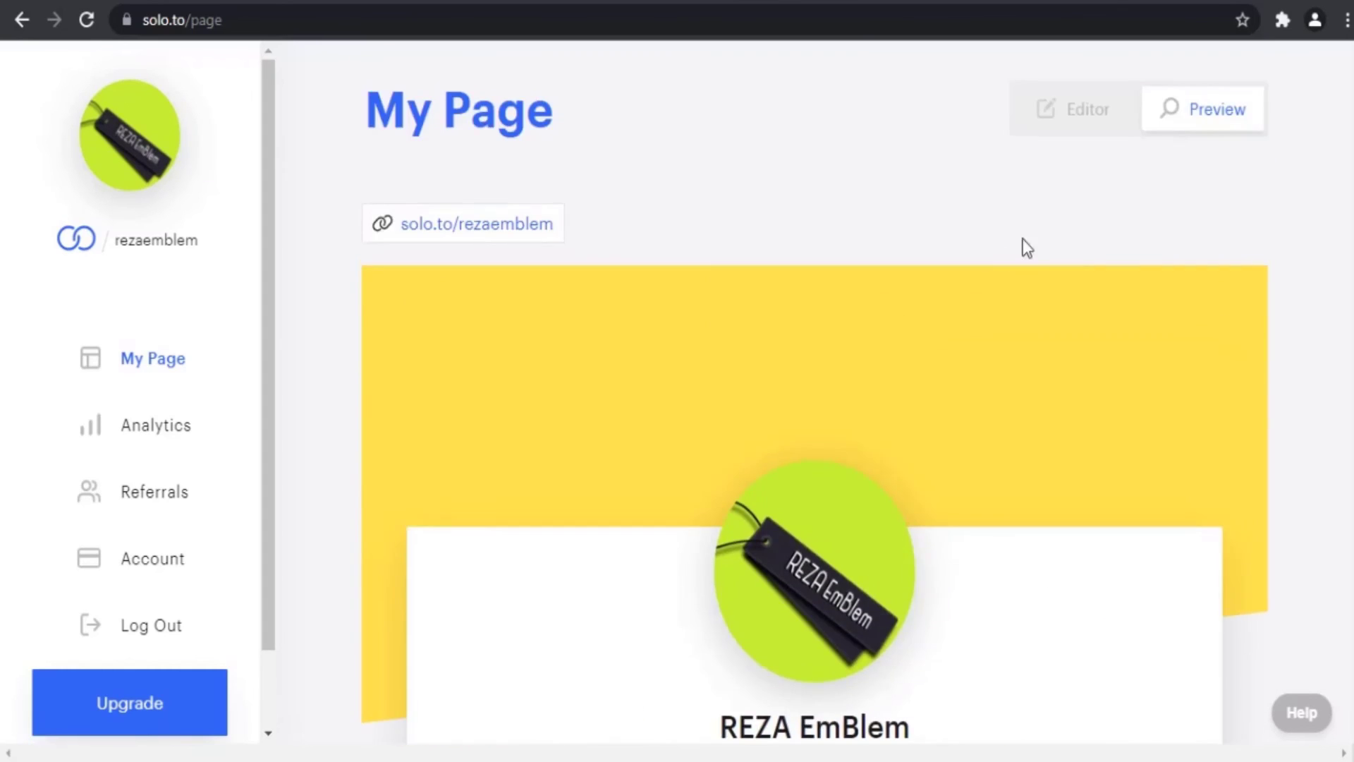
Step: Move 'follow my instagram' below the divider beside Facebook and preview again
left_click(1063, 116)
scroll(843, 315, "down", 14)
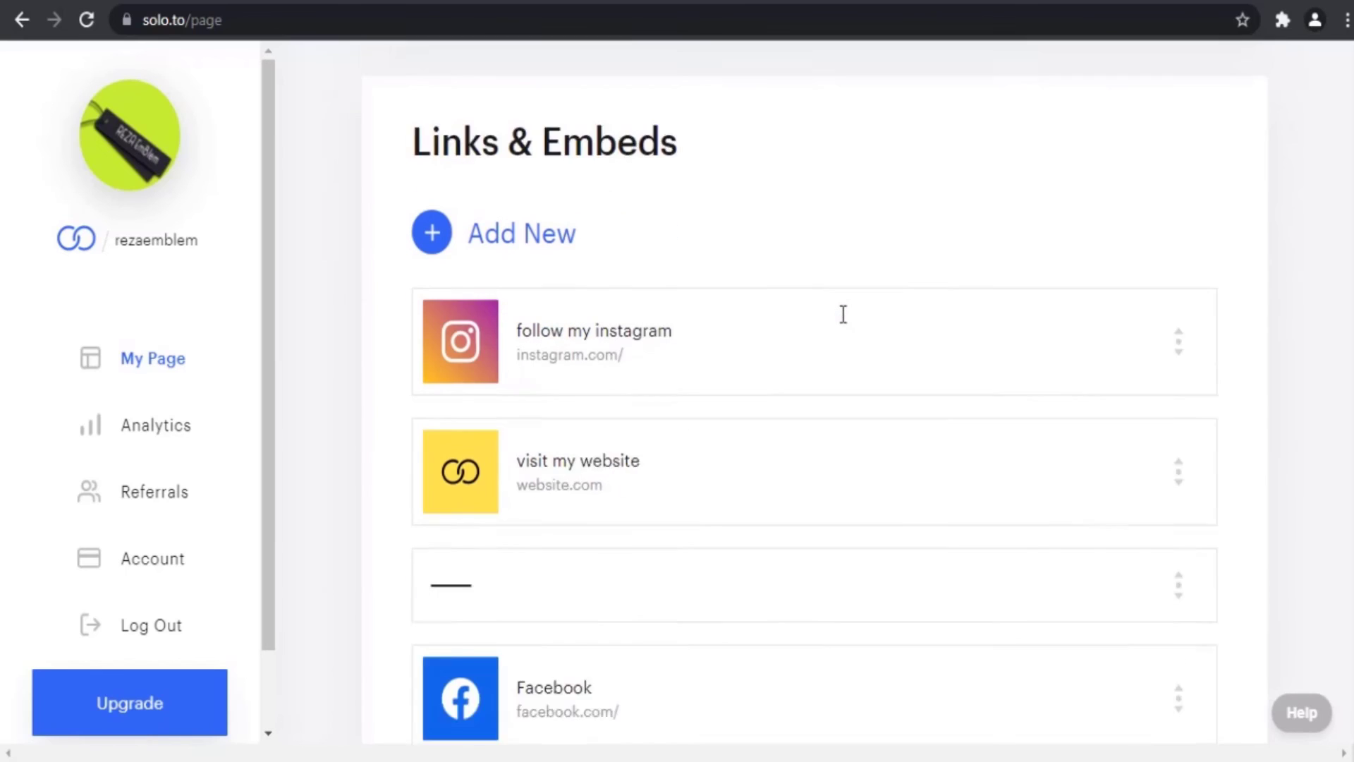
left_click_drag(1173, 237, 1170, 474)
scroll(1114, 437, "up", 15)
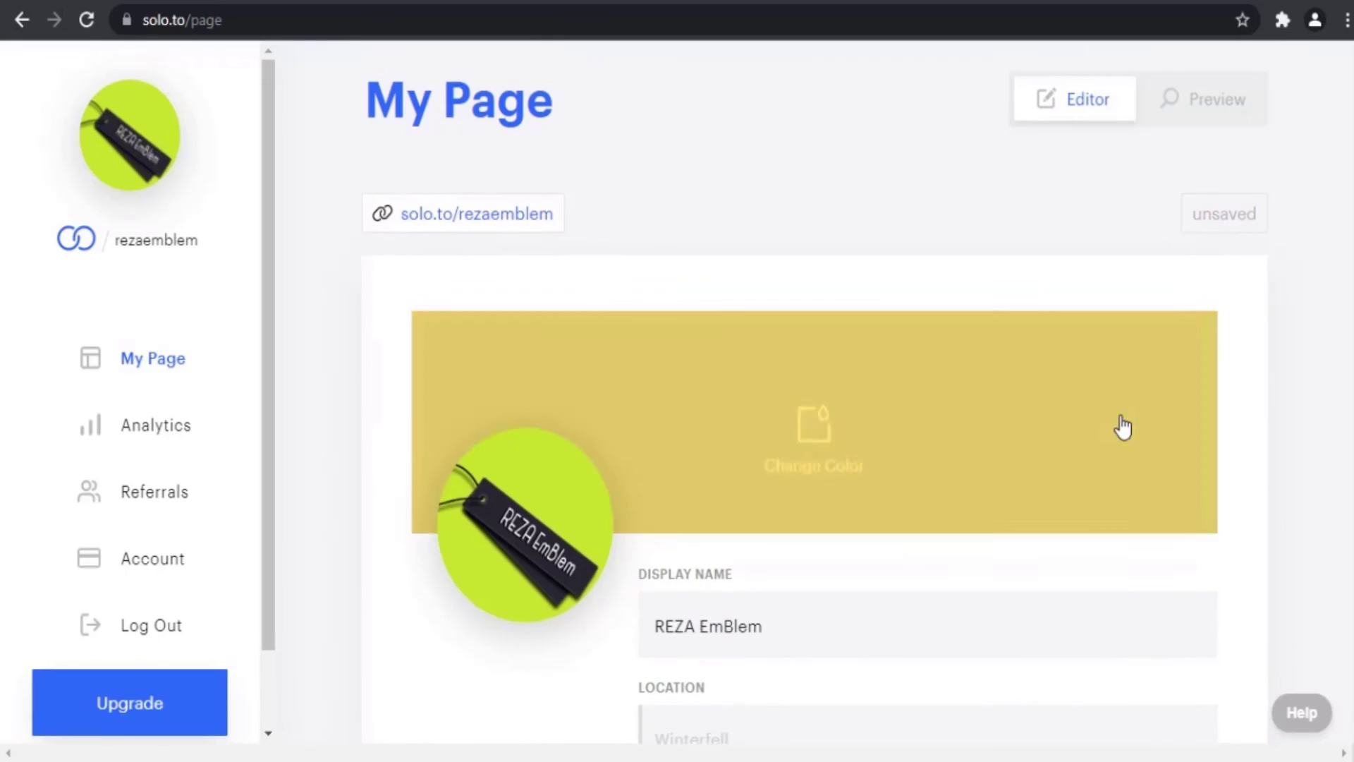
left_click(1194, 132)
scroll(1006, 341, "down", 9)
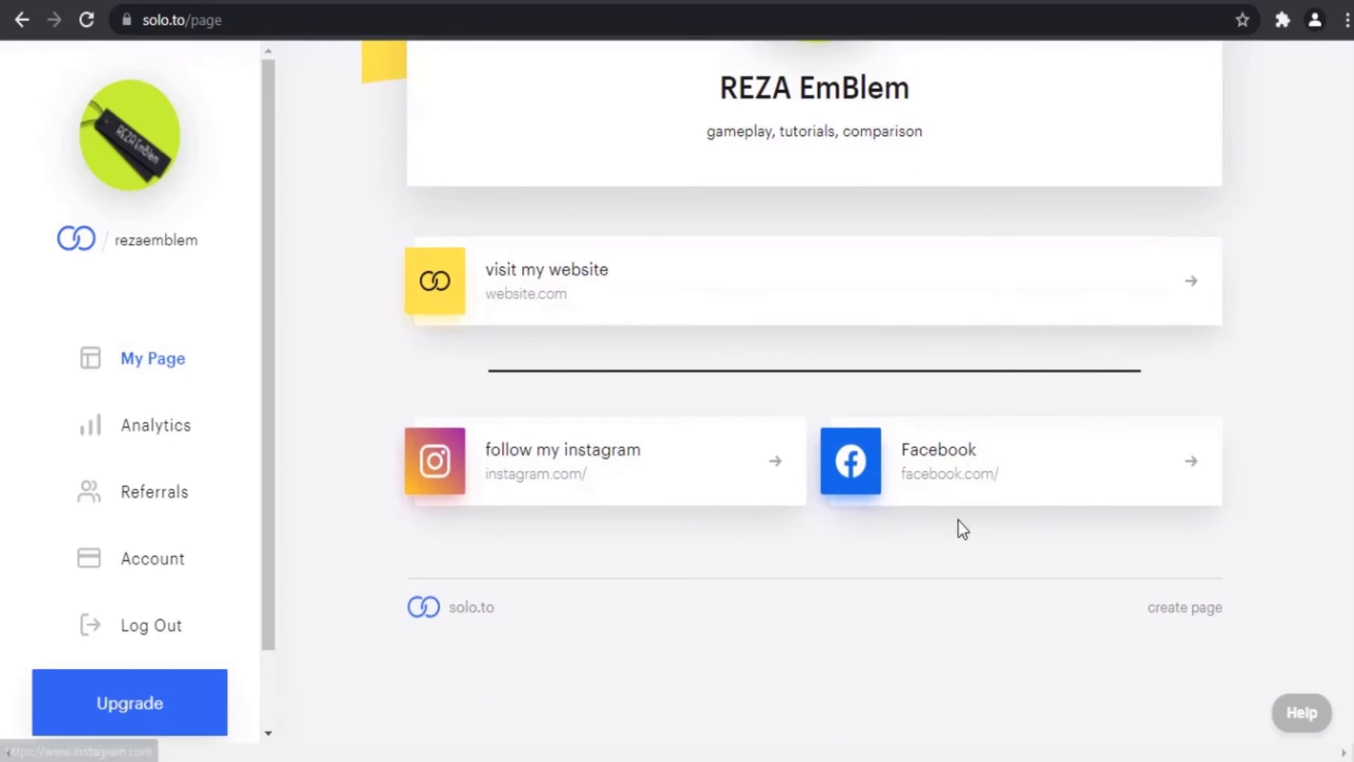
scroll(713, 517, "up", 3)
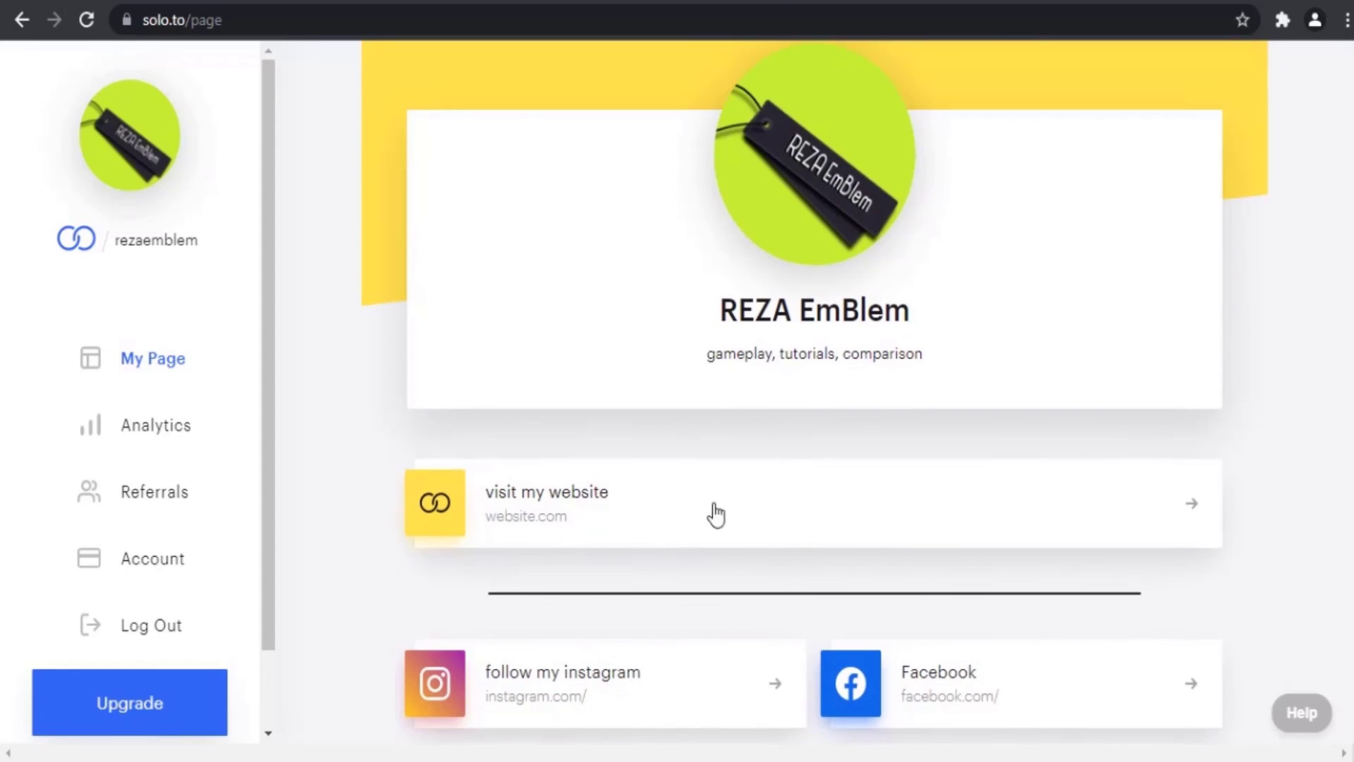
Step: Open Analytics and scroll through the page's view and click statistics
left_click(153, 431)
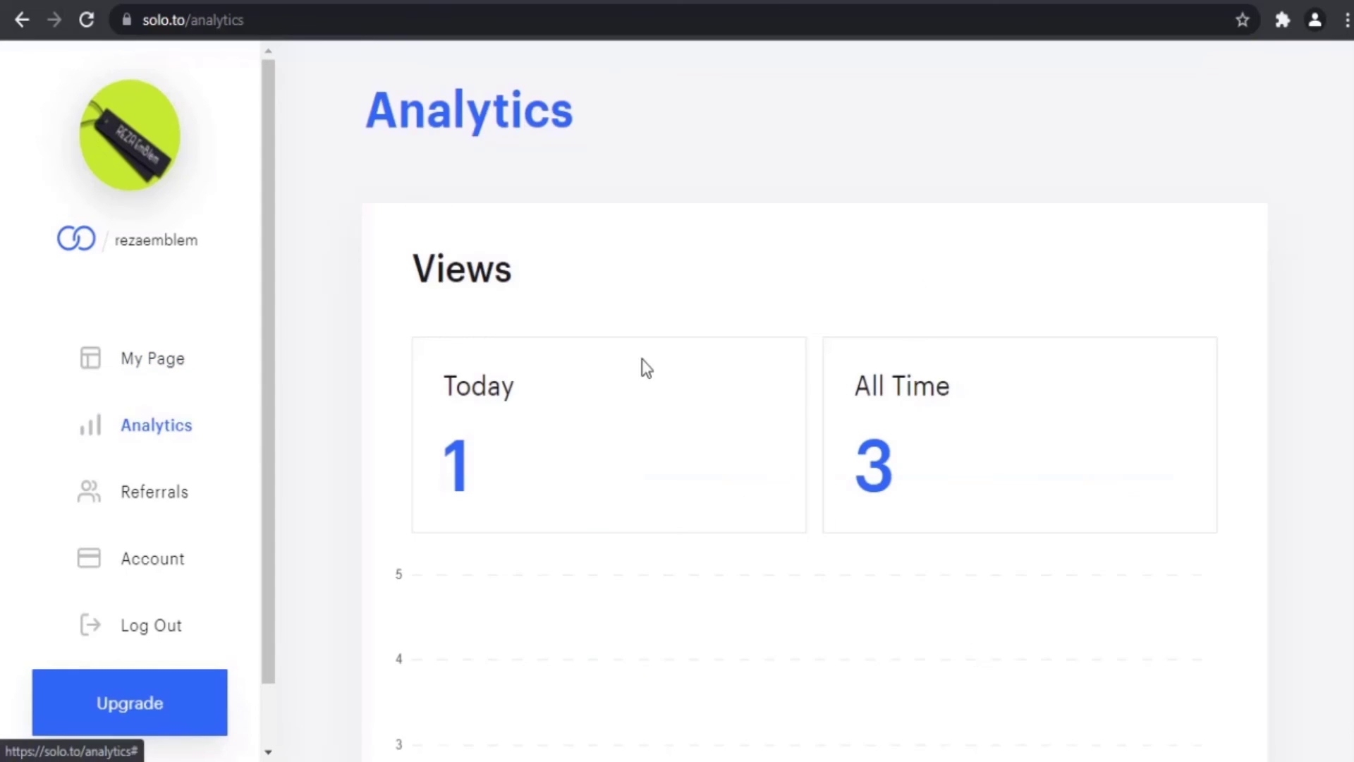
scroll(640, 368, "down", 3)
scroll(617, 245, "down", 10)
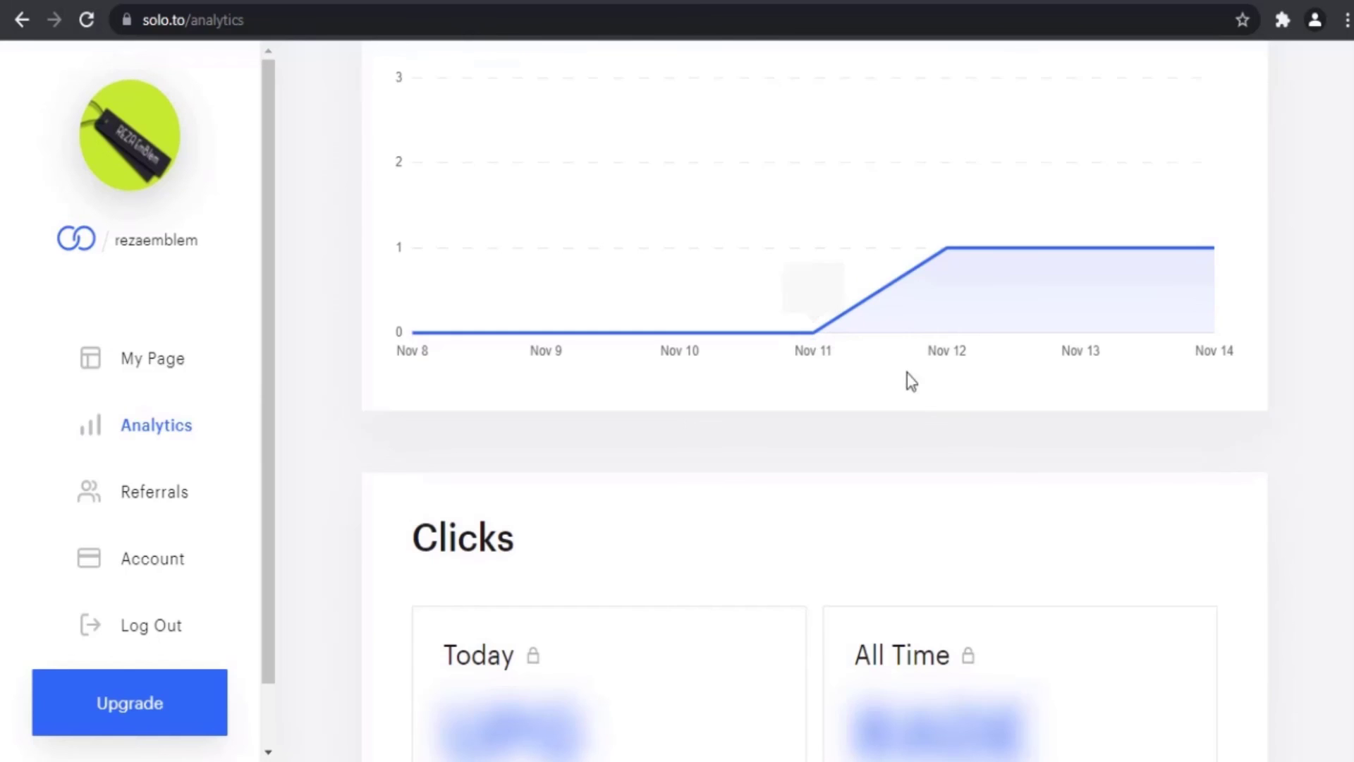
scroll(848, 435, "down", 3)
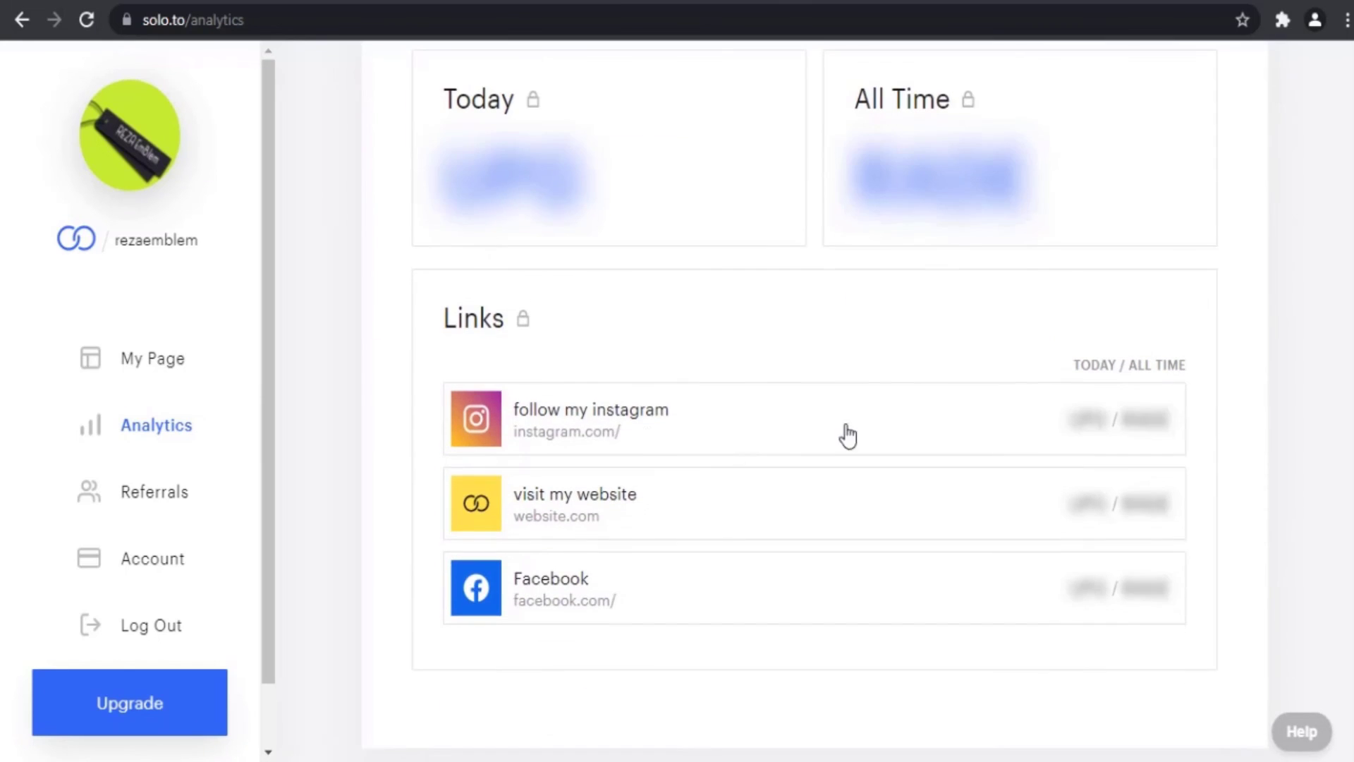
scroll(844, 435, "down", 1)
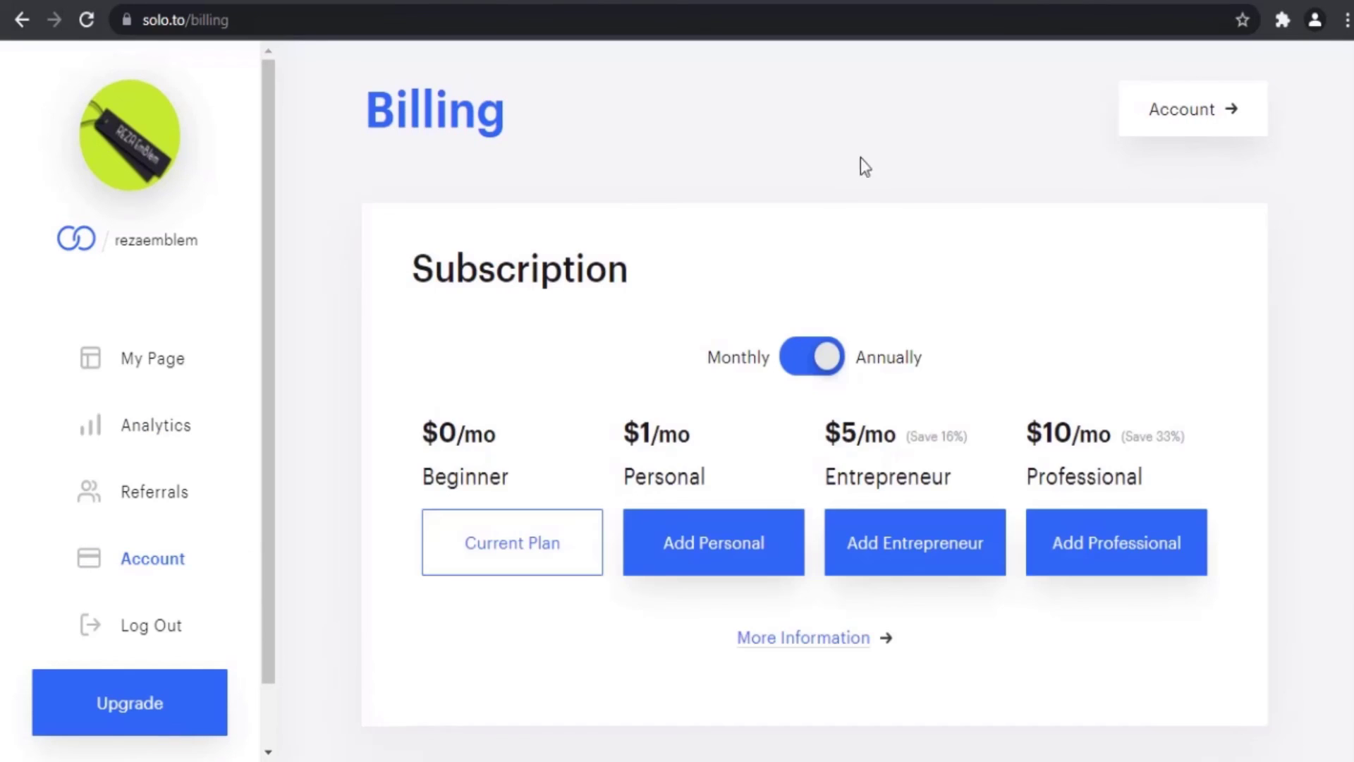
scroll(846, 220, "down", 1)
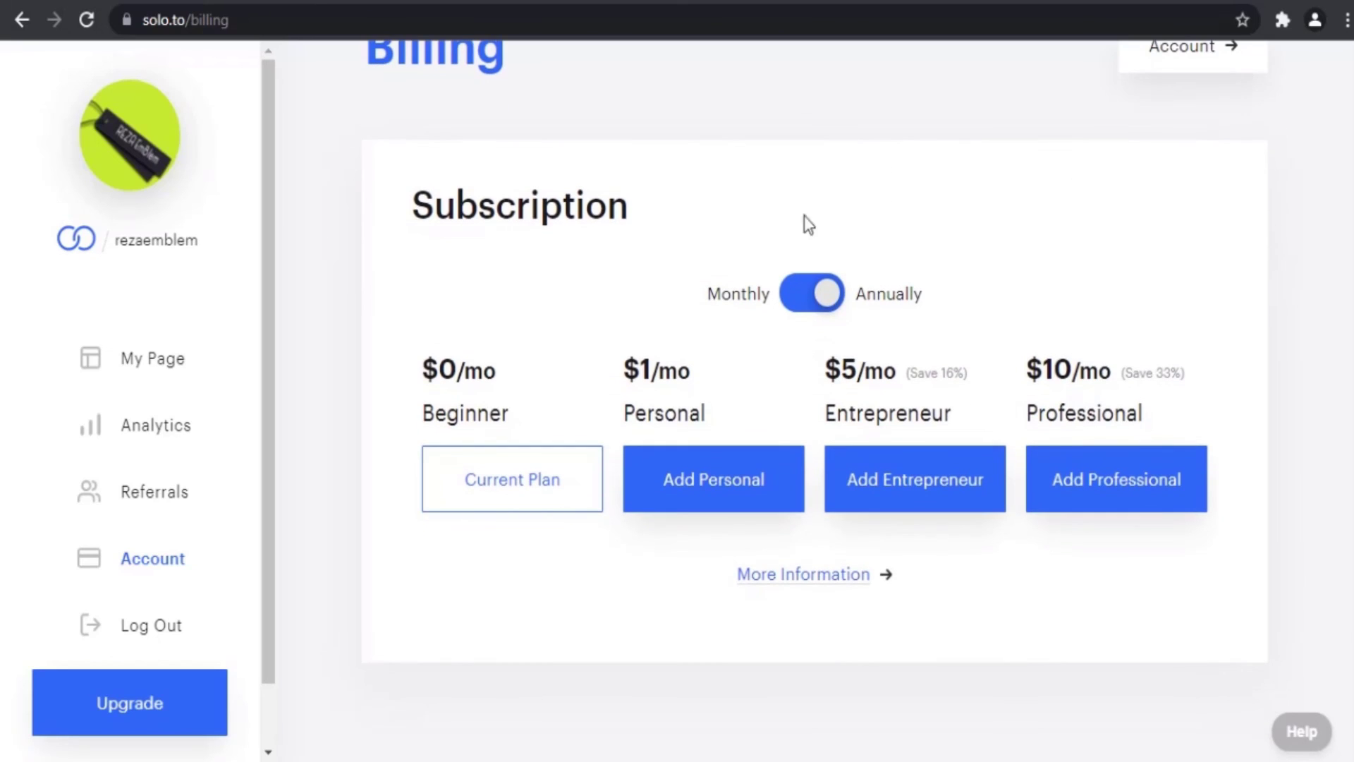